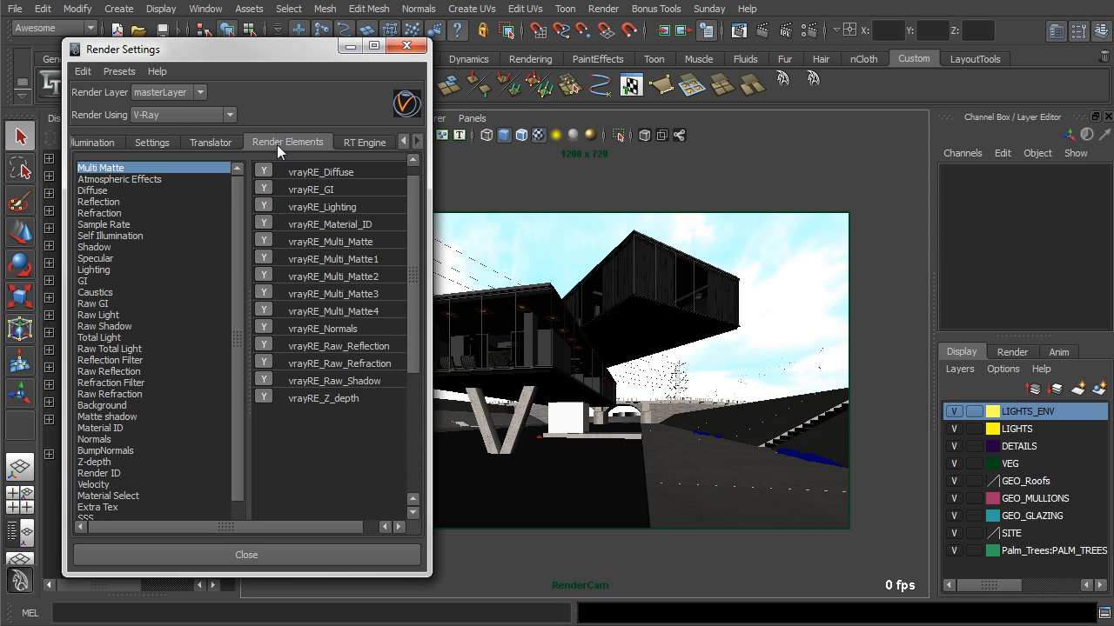
# - Add a second Diffuse render element to the added list and remove the duplicate
pyautogui.click(314, 174)
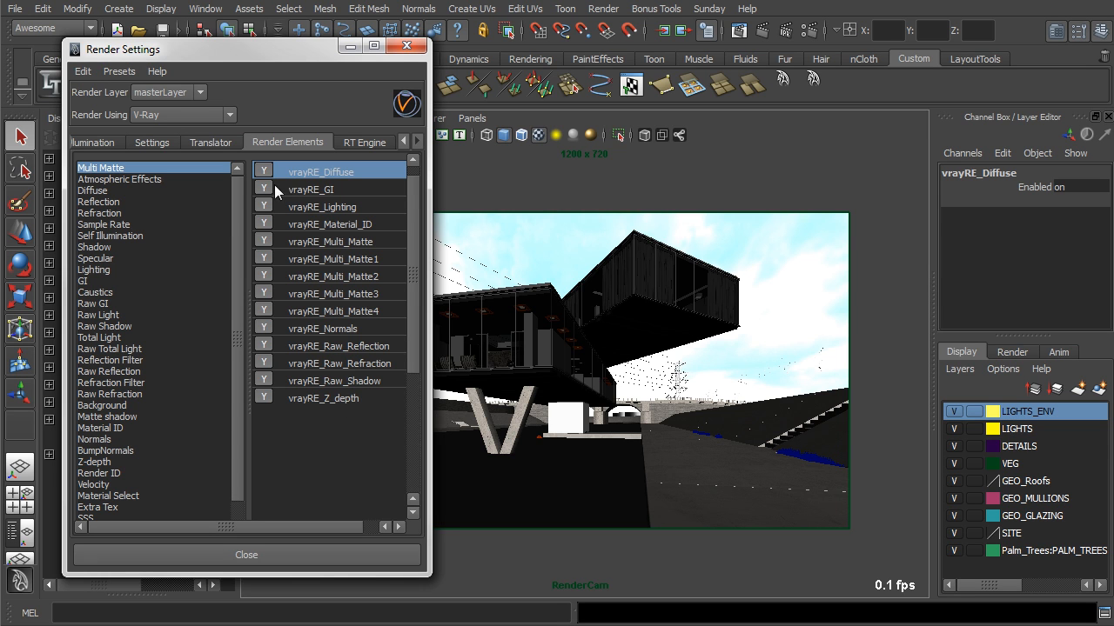
pyautogui.doubleClick(103, 195)
pyautogui.doubleClick(102, 196)
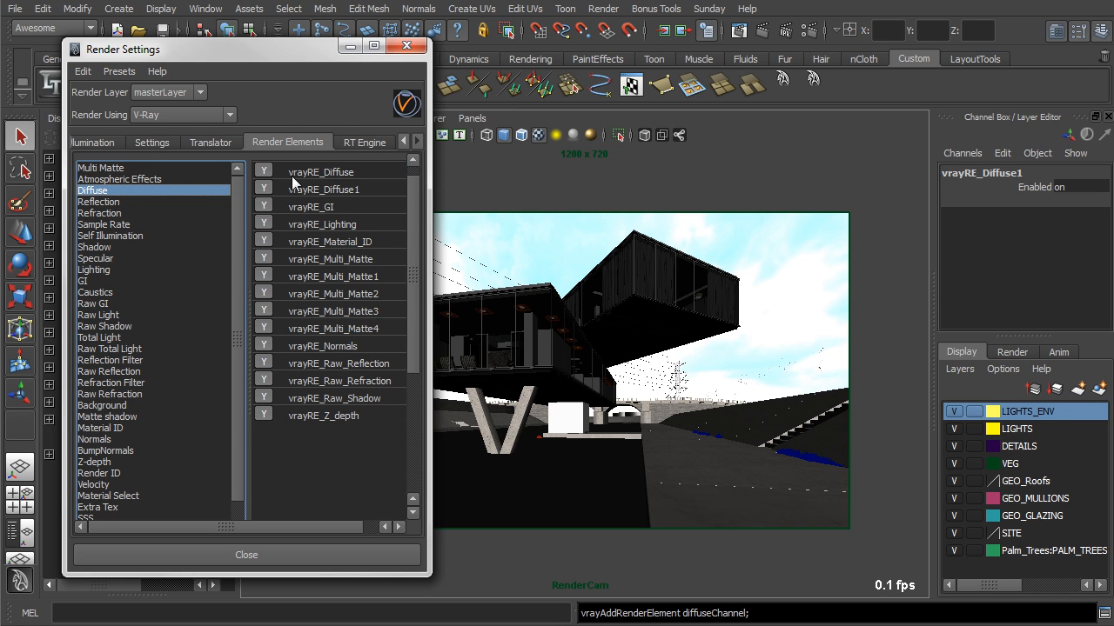
pyautogui.click(341, 188)
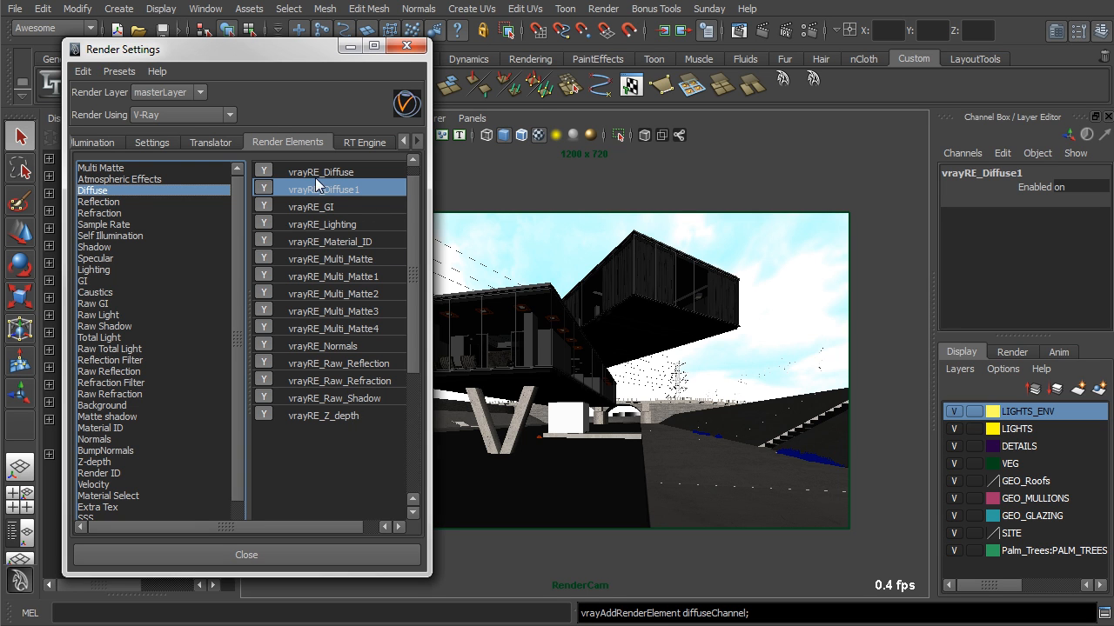
pyautogui.moveTo(413, 193); pyautogui.dragTo(394, 214)
pyautogui.click(335, 353)
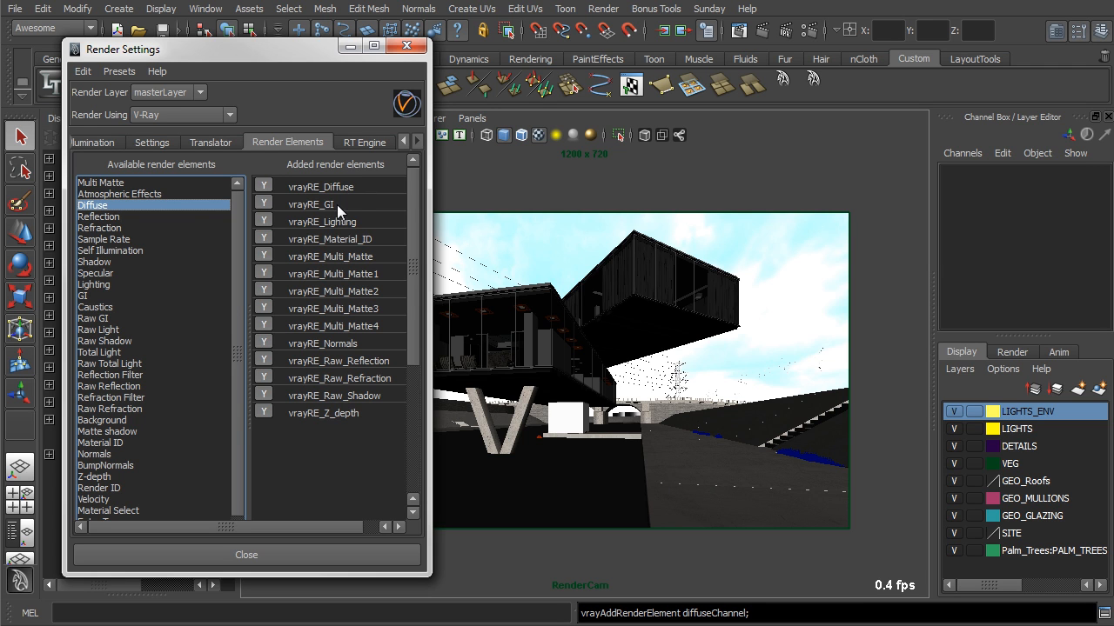
# - Go through the Material ID, Multi Matte and Z-depth elements and display the zDepth channel in the V-Ray frame buffer
pyautogui.click(344, 240)
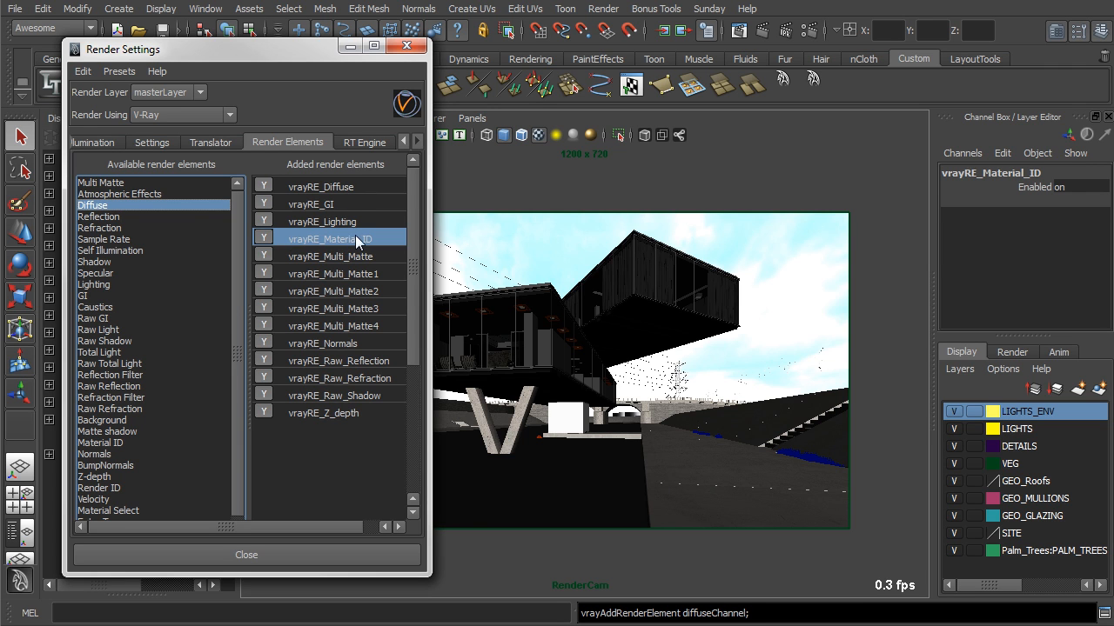
pyautogui.click(352, 258)
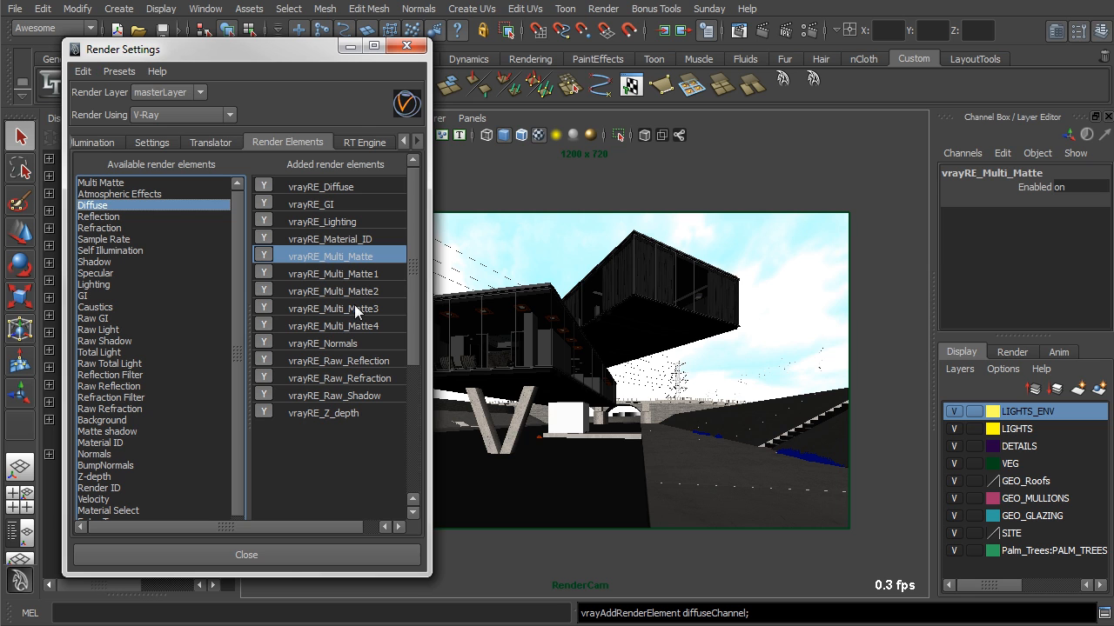
pyautogui.click(349, 413)
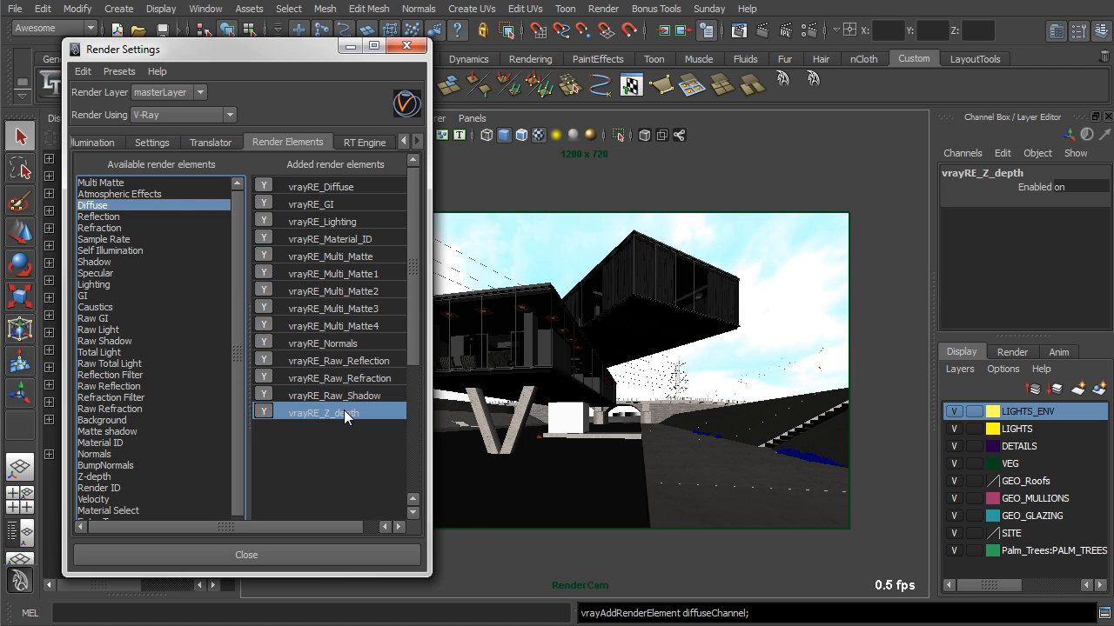
pyautogui.moveTo(242, 56); pyautogui.dragTo(218, 59)
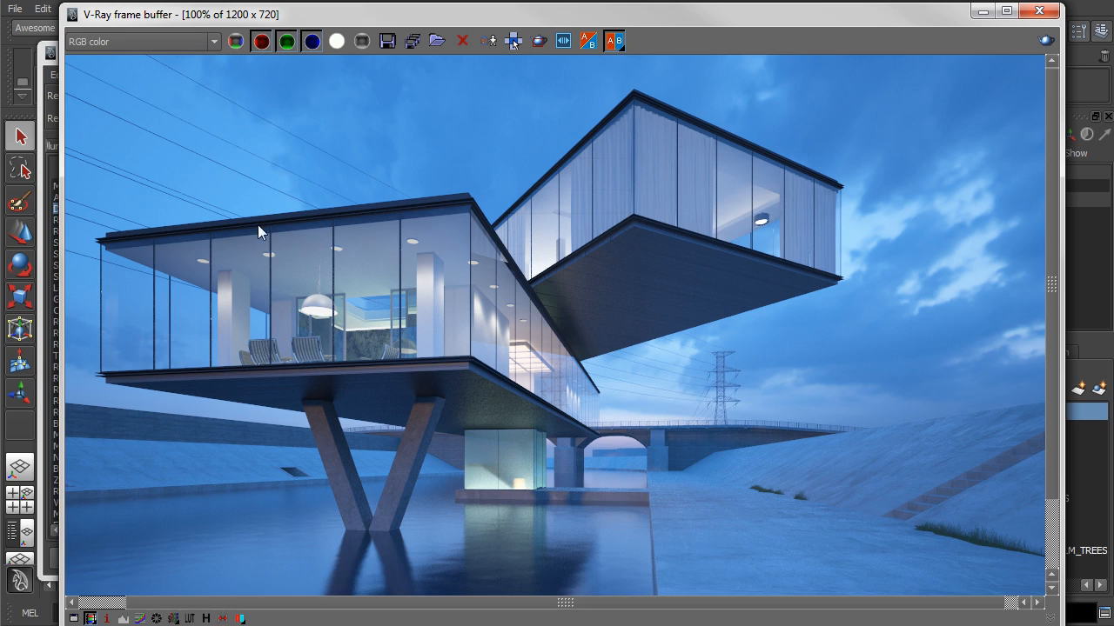
pyautogui.click(187, 41)
pyautogui.moveTo(217, 73); pyautogui.dragTo(219, 116)
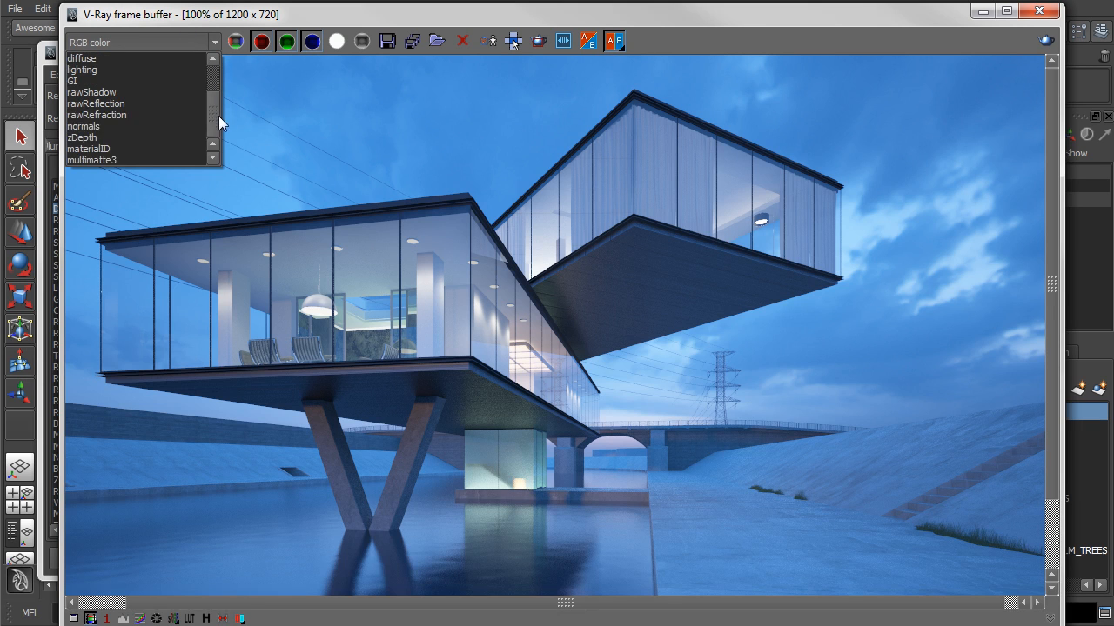
pyautogui.click(111, 139)
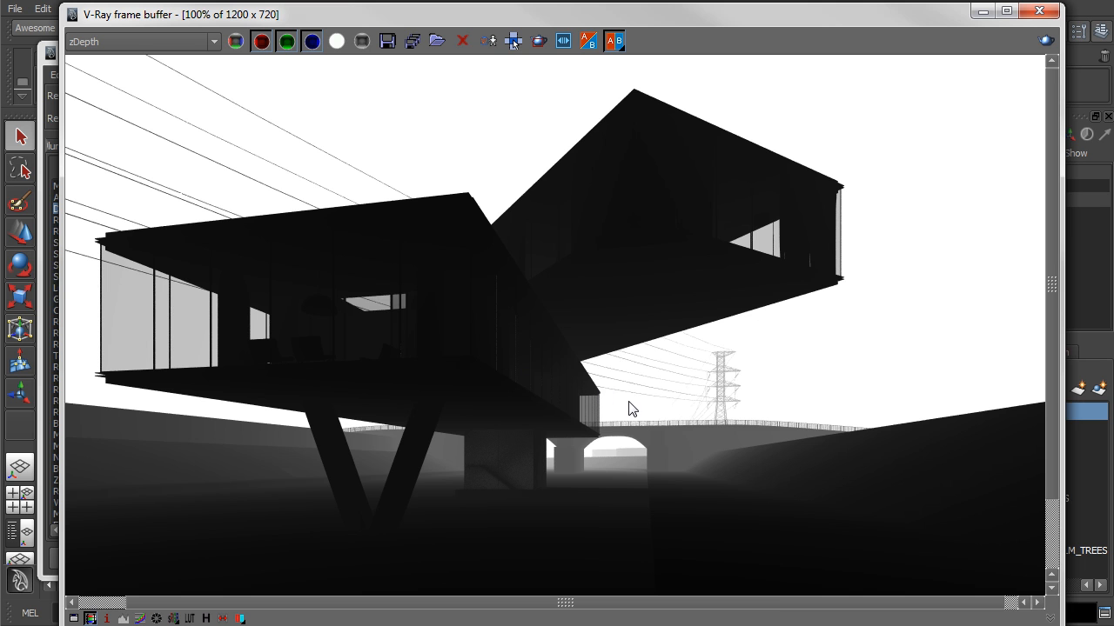
# - Inspect the Depth White setting in the attributes of the Z-depth render element
pyautogui.moveTo(645, 16); pyautogui.dragTo(678, 625)
pyautogui.moveTo(905, 623); pyautogui.dragTo(608, 10)
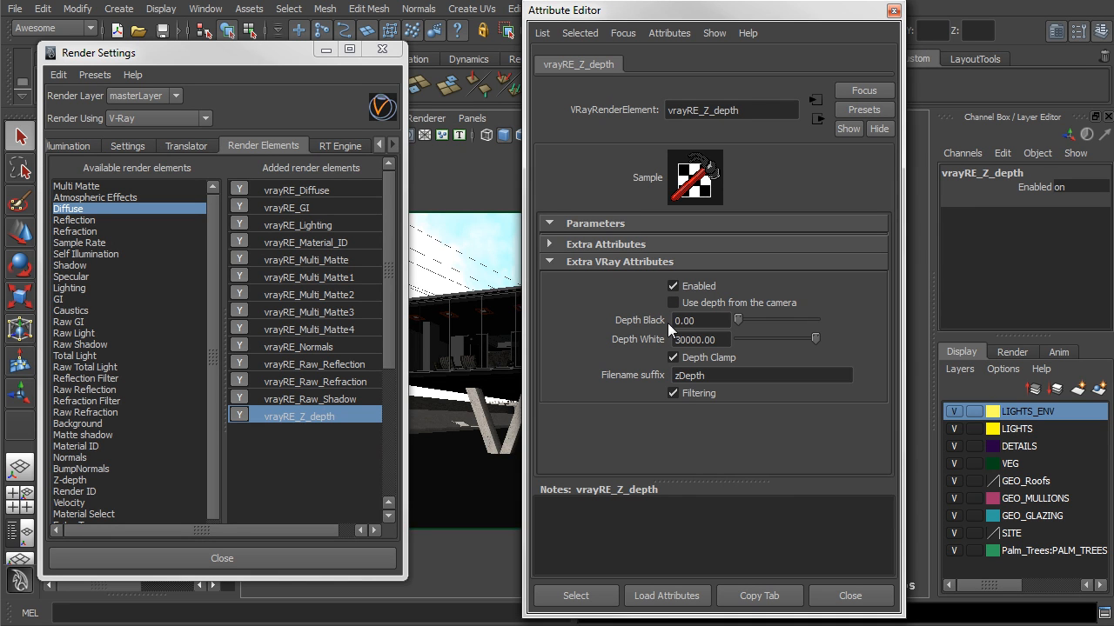
pyautogui.moveTo(720, 344); pyautogui.dragTo(640, 344)
pyautogui.click(720, 343)
pyautogui.moveTo(683, 24); pyautogui.dragTo(1016, 33)
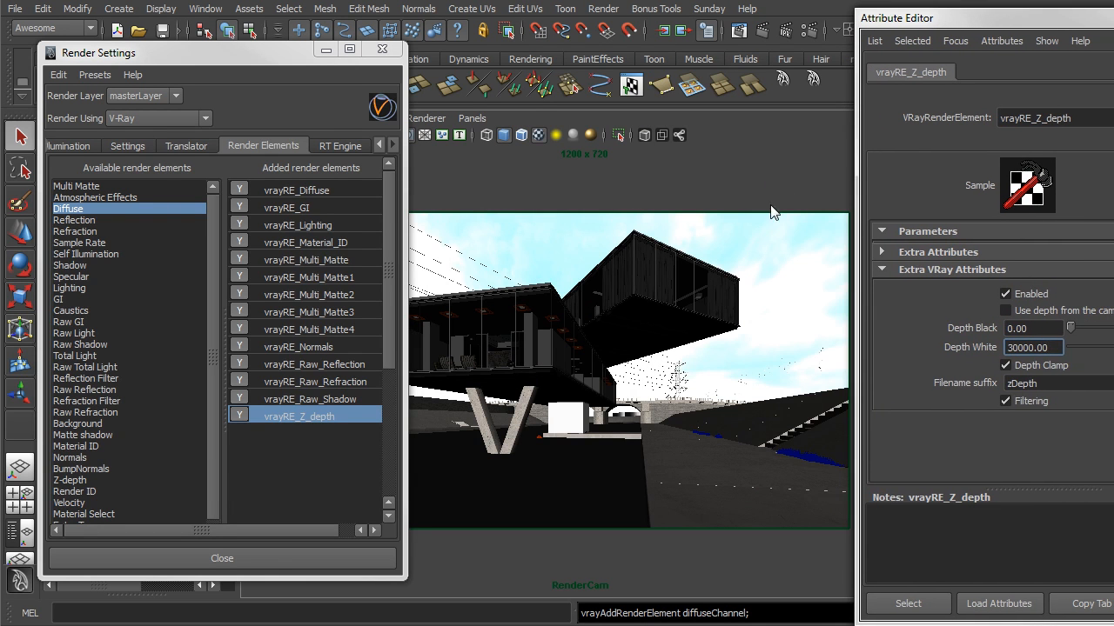
# - Select the distant palm tree seen beneath the bridge and enable the Object Details heads-up display
pyautogui.click(622, 423)
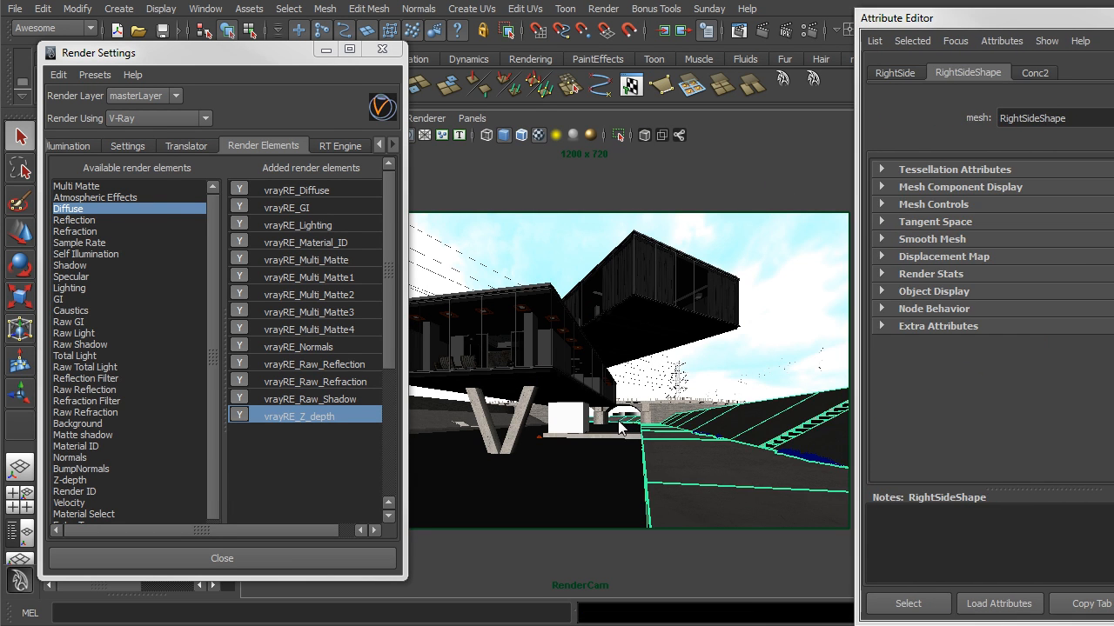
pyautogui.click(621, 412)
pyautogui.moveTo(323, 61); pyautogui.dragTo(195, 67)
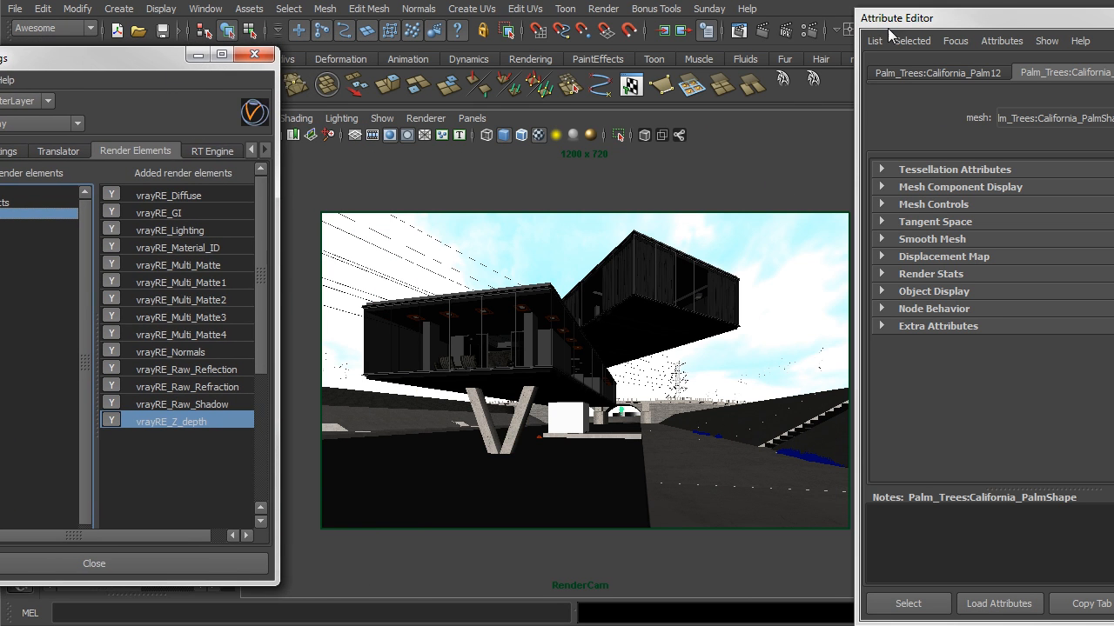
pyautogui.moveTo(888, 31); pyautogui.dragTo(1006, 55)
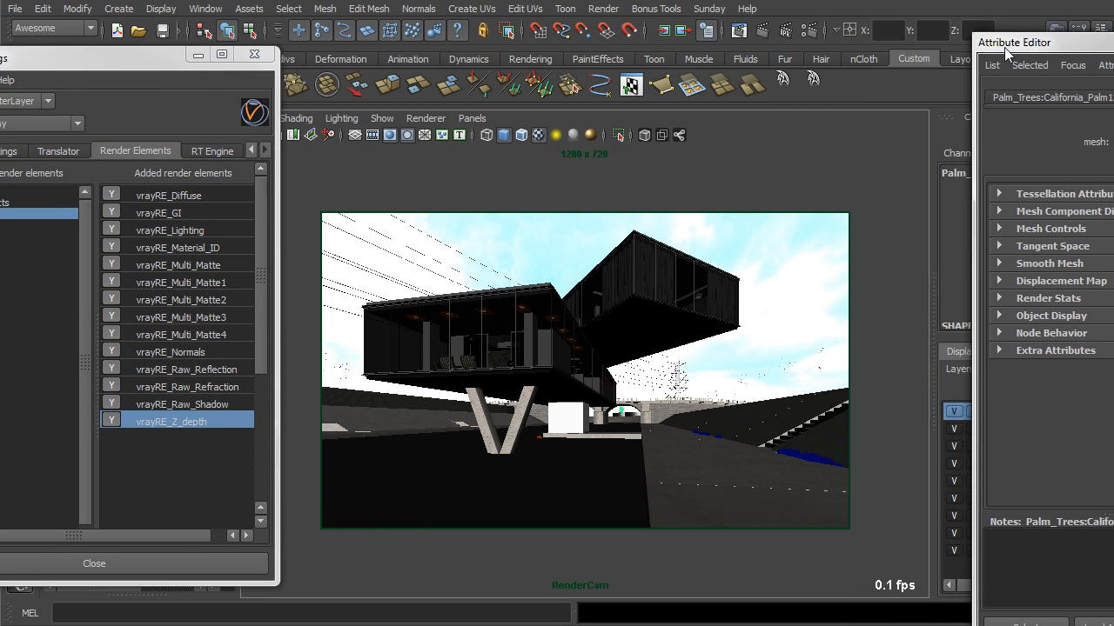
pyautogui.click(162, 8)
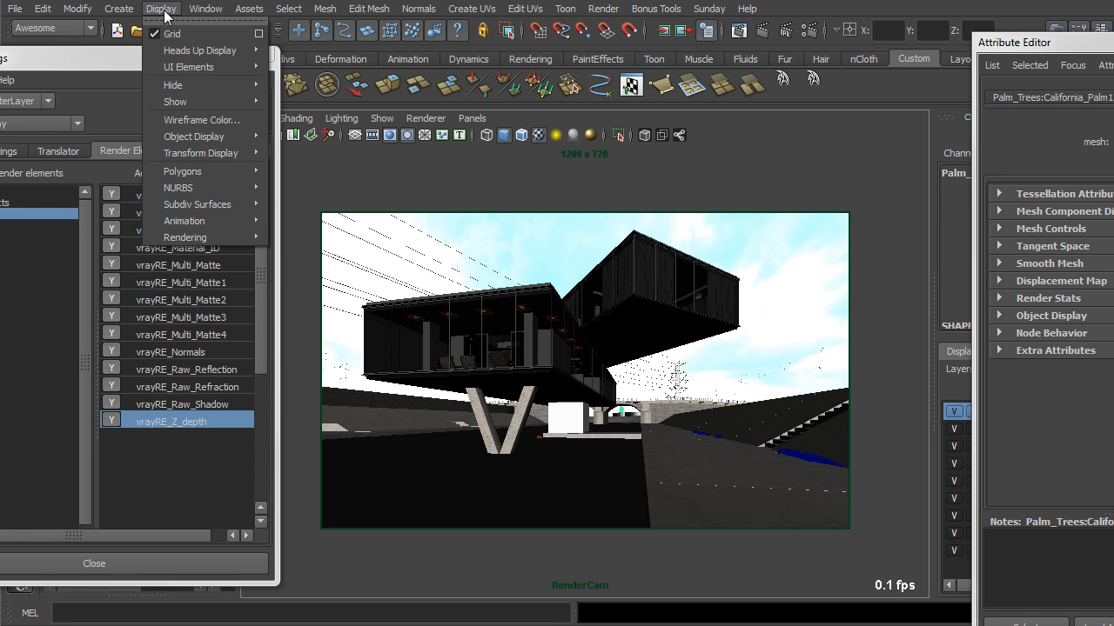
pyautogui.moveTo(178, 56)
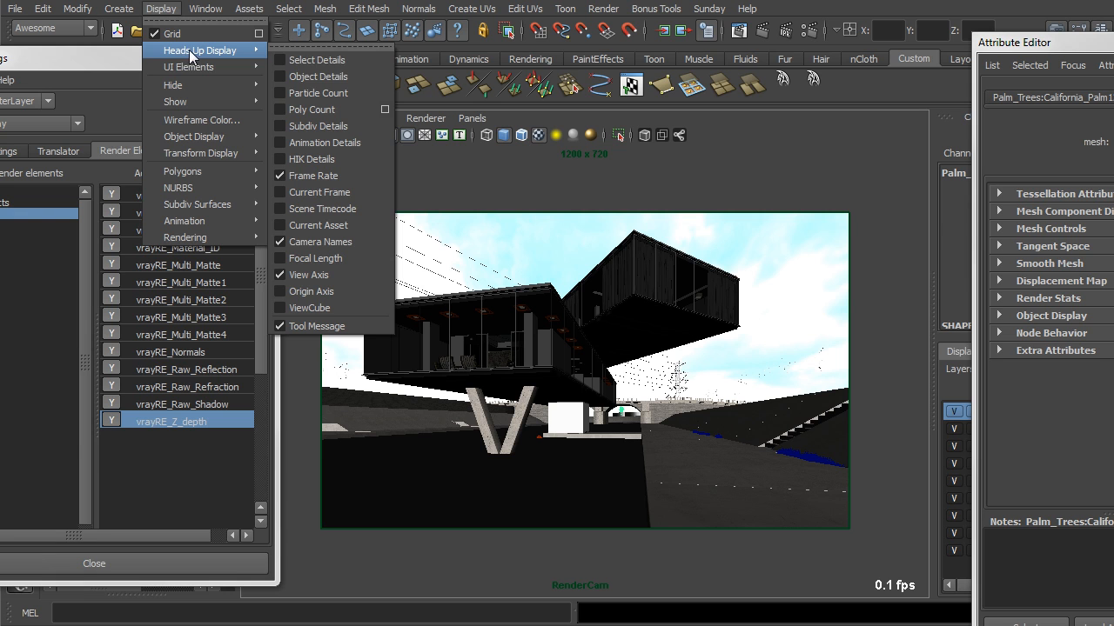
pyautogui.click(303, 75)
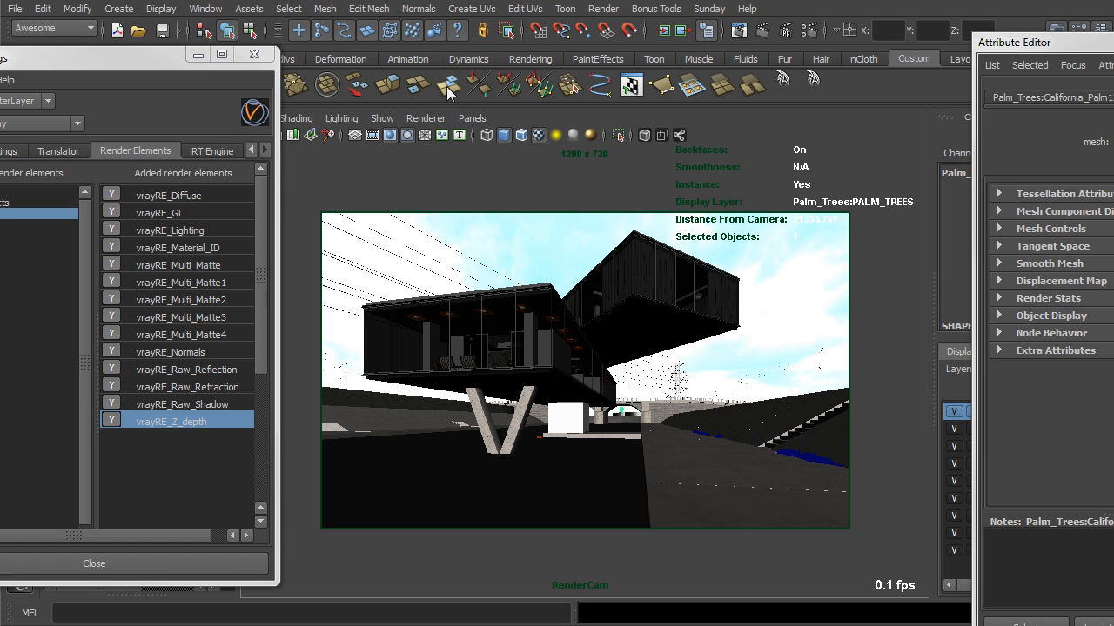
# - Select the far cylinder beyond the bridge in the perspective view and read its distance from RenderCam
pyautogui.click(471, 118)
pyautogui.moveTo(522, 131)
pyautogui.click(625, 154)
pyautogui.keyDown('alt'); pyautogui.moveTo(590, 259); pyautogui.dragTo(557, 233); pyautogui.keyUp('alt')
pyautogui.click(552, 205)
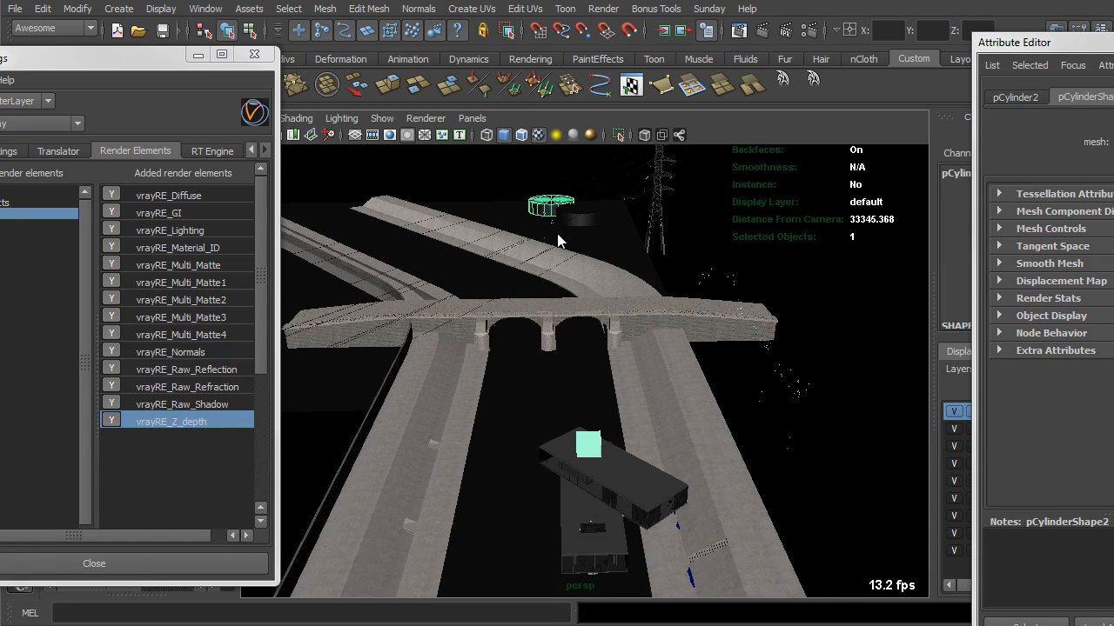
pyautogui.click(471, 119)
pyautogui.moveTo(510, 131)
pyautogui.click(644, 132)
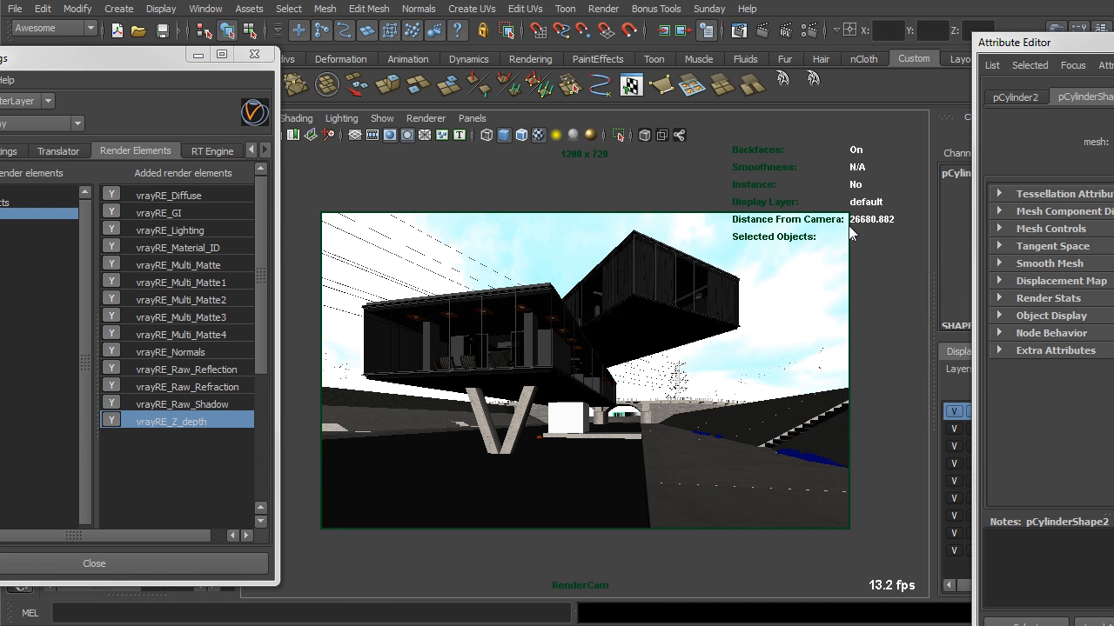
# - Review the Depth White and Filtering settings of the vrayRE_Z_depth element
pyautogui.click(211, 416)
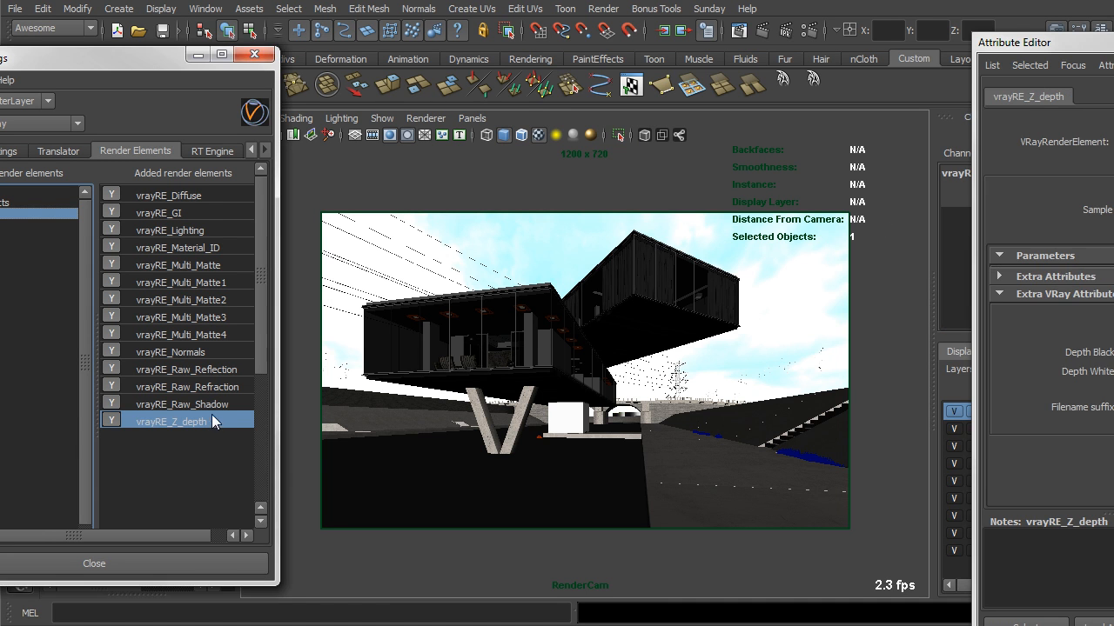
pyautogui.moveTo(1103, 46); pyautogui.dragTo(646, 47)
pyautogui.moveTo(711, 368); pyautogui.dragTo(667, 371)
pyautogui.click(714, 371)
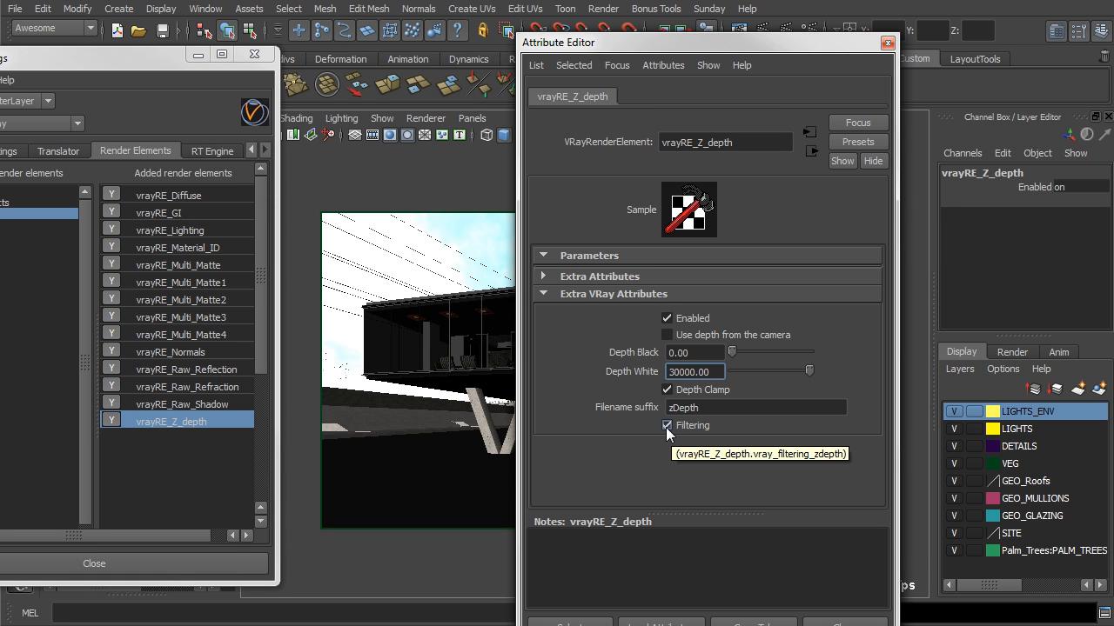
pyautogui.moveTo(632, 42); pyautogui.dragTo(1113, 45)
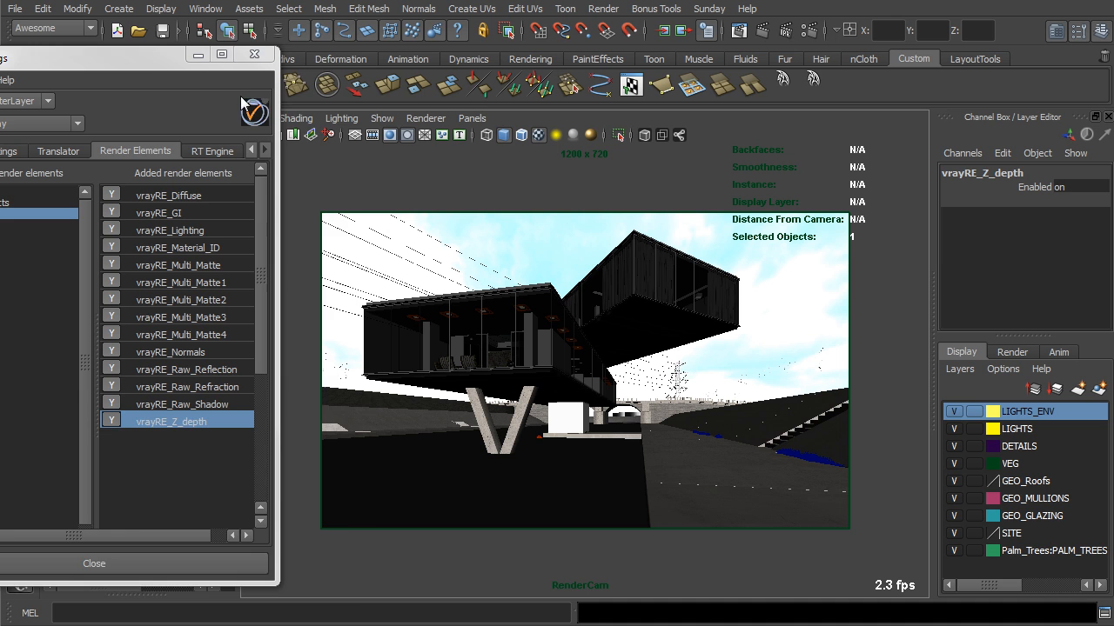
# - Select the Material ID render element and view the materialID channel in the V-Ray frame buffer
pyautogui.moveTo(147, 67); pyautogui.dragTo(230, 69)
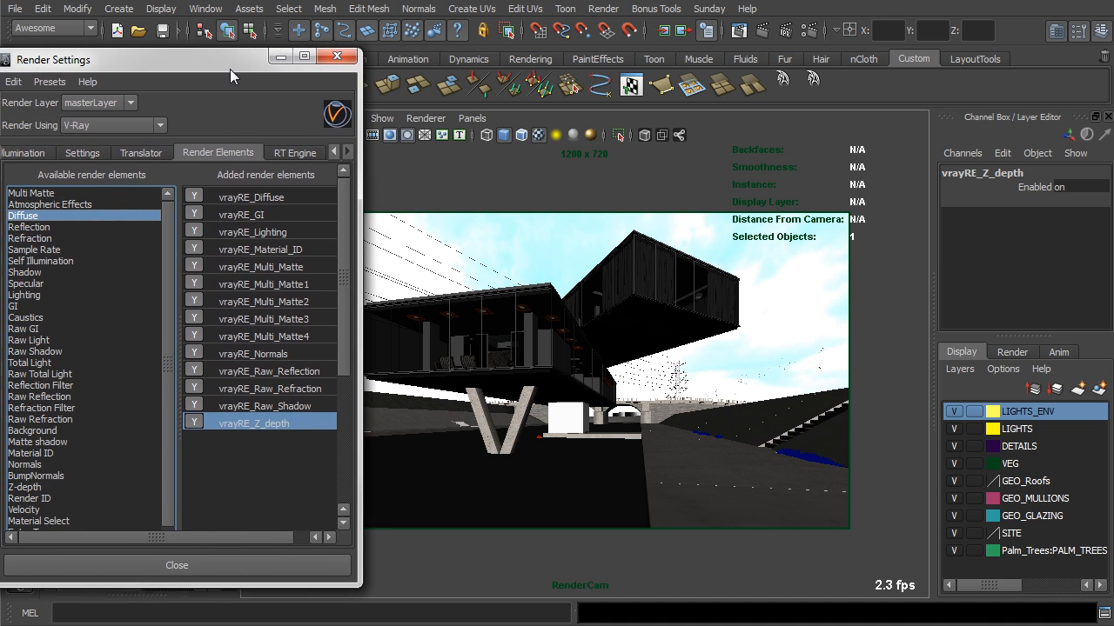
pyautogui.click(254, 251)
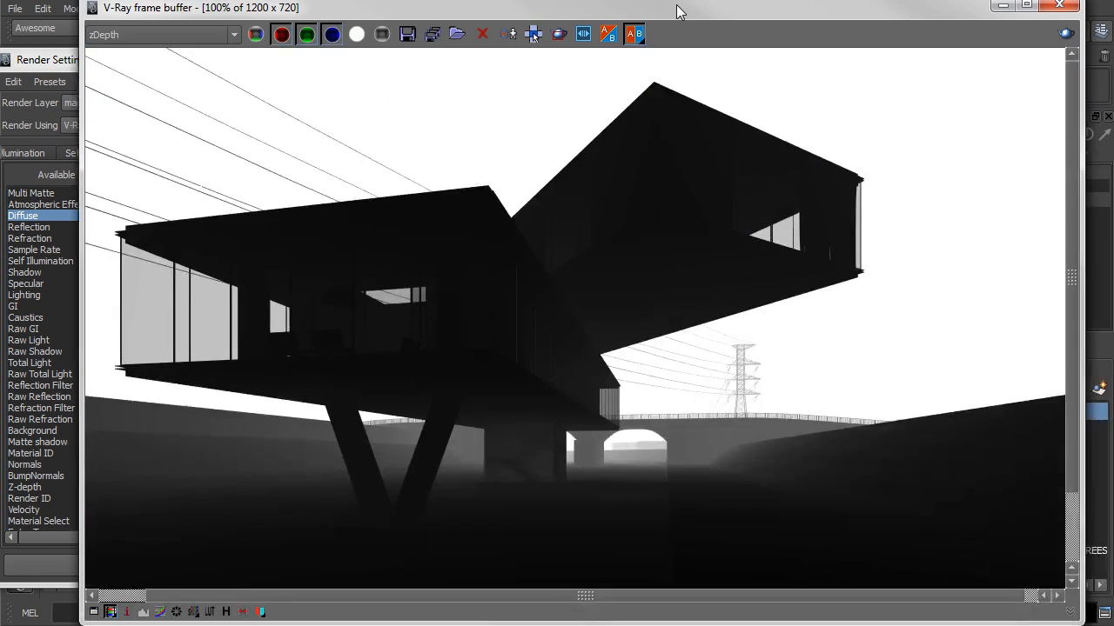
pyautogui.click(177, 28)
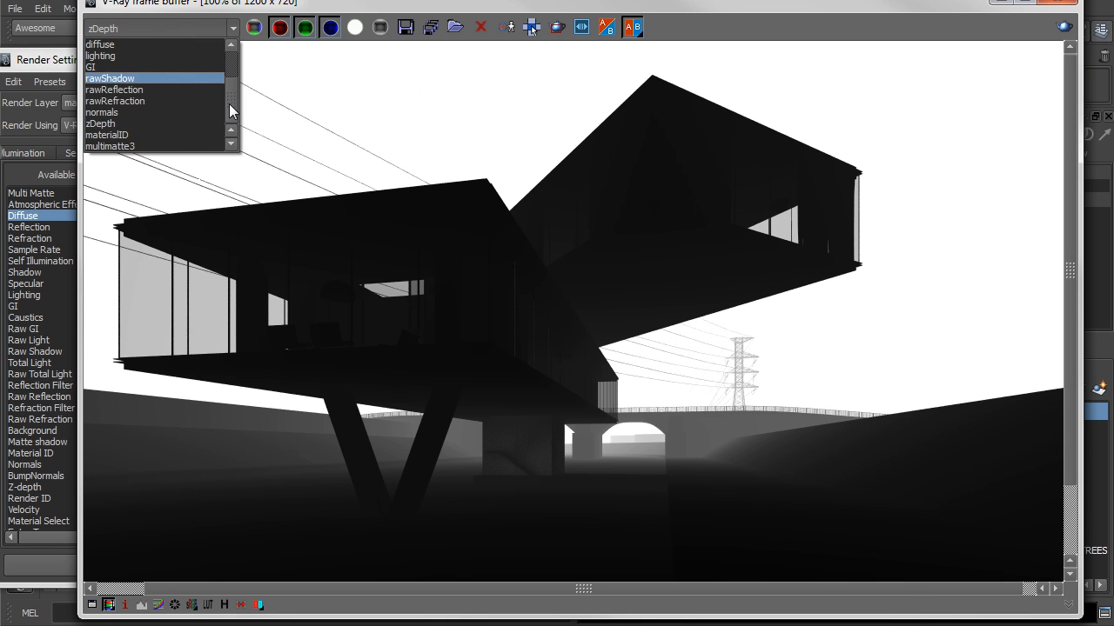
pyautogui.click(162, 135)
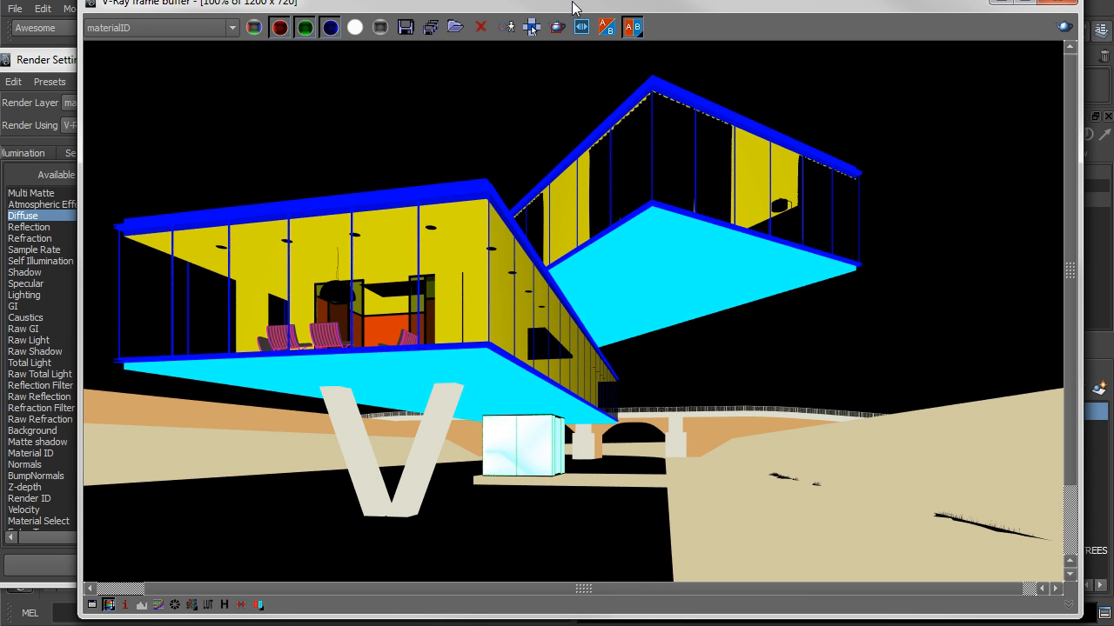
pyautogui.moveTo(573, 9); pyautogui.dragTo(579, 2)
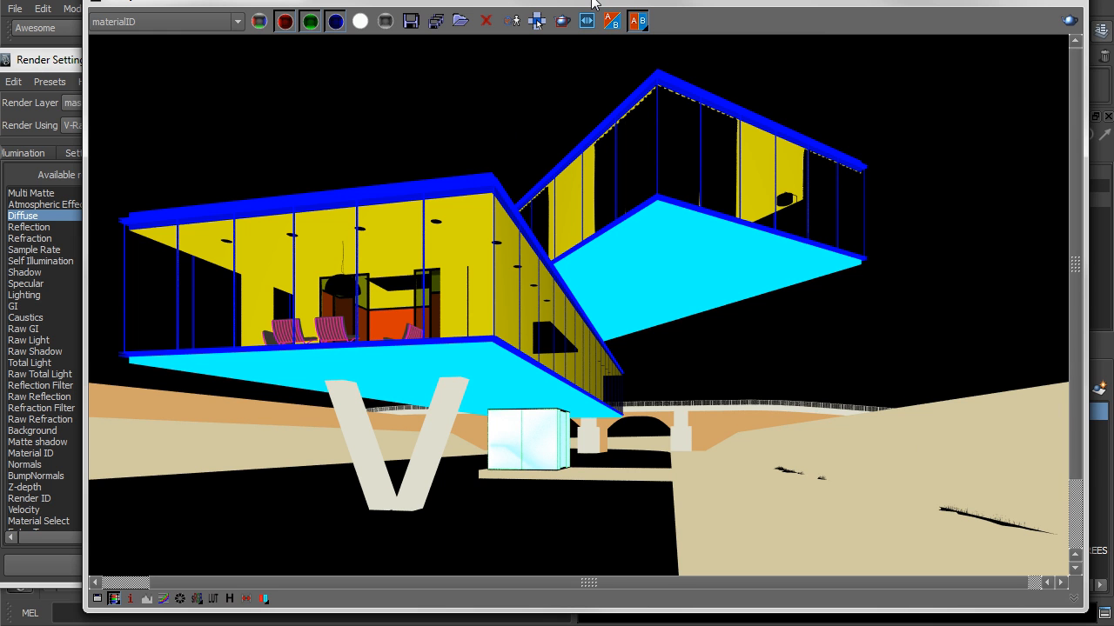
pyautogui.moveTo(595, 4); pyautogui.dragTo(597, 625)
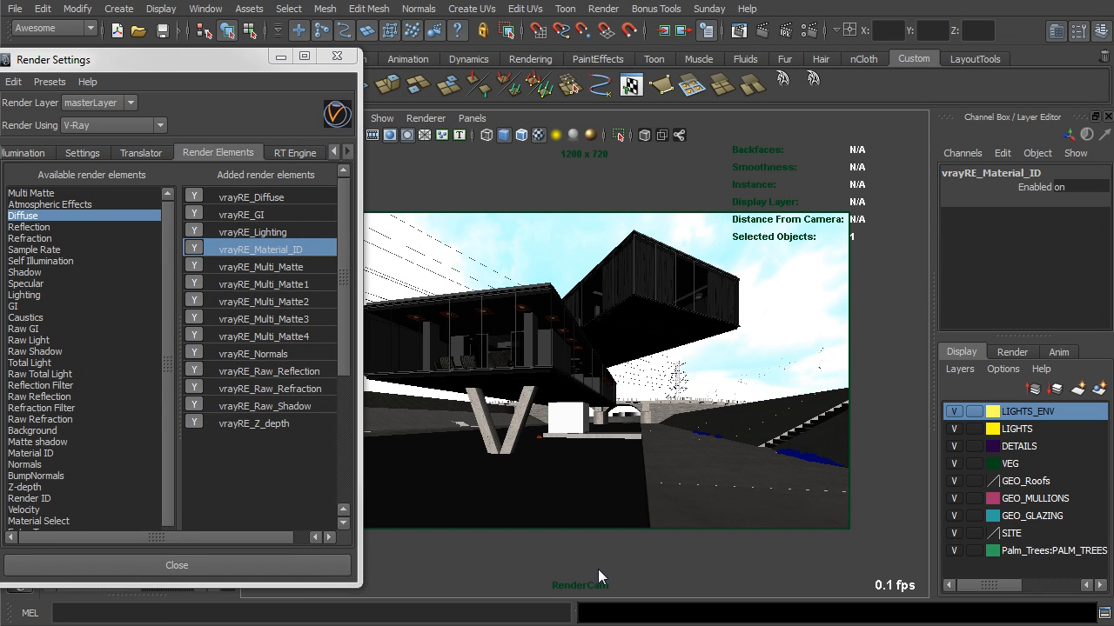
# - Select the RightSide ground mesh and open the attributes of its Conc2 material
pyautogui.moveTo(228, 63); pyautogui.dragTo(142, 69)
pyautogui.click(690, 462)
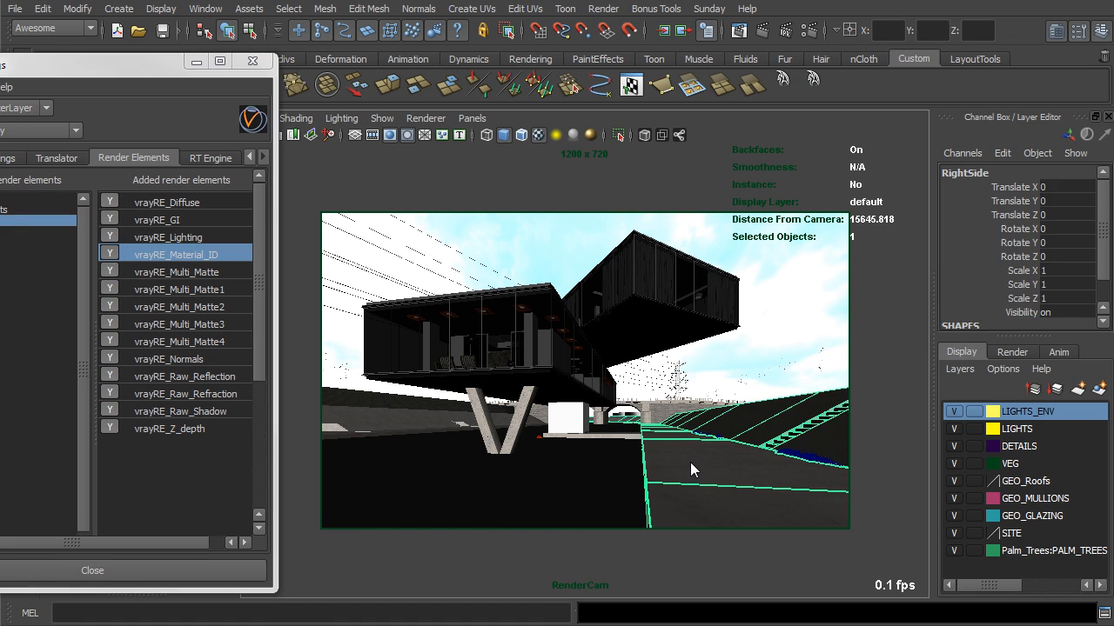
pyautogui.hotkey('ctrl', 'a')
pyautogui.moveTo(965, 45); pyautogui.dragTo(578, 38)
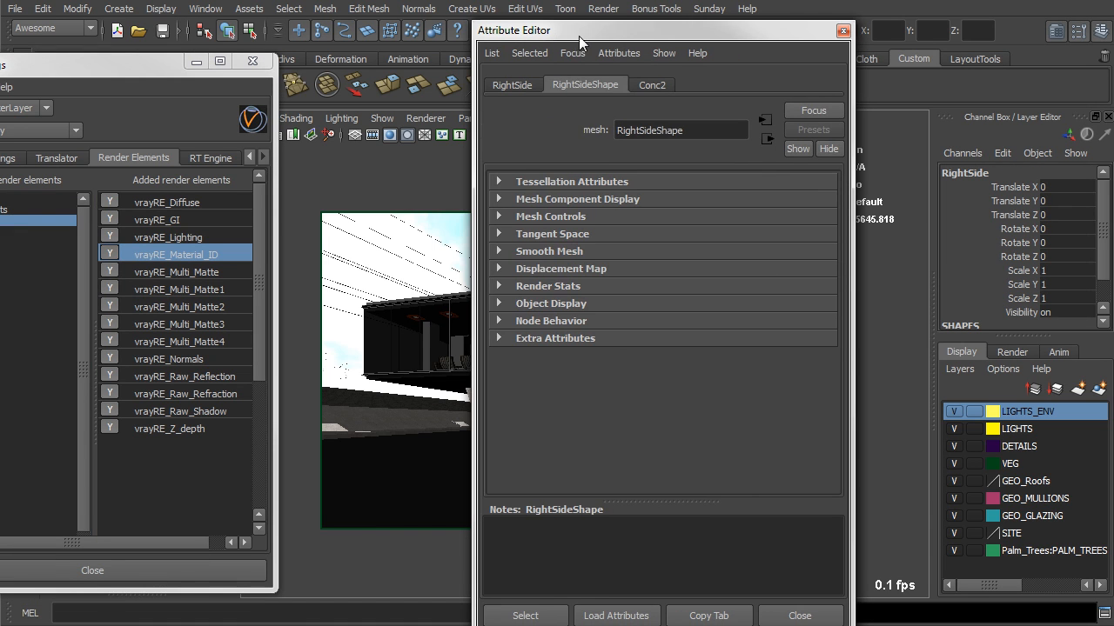
pyautogui.click(653, 85)
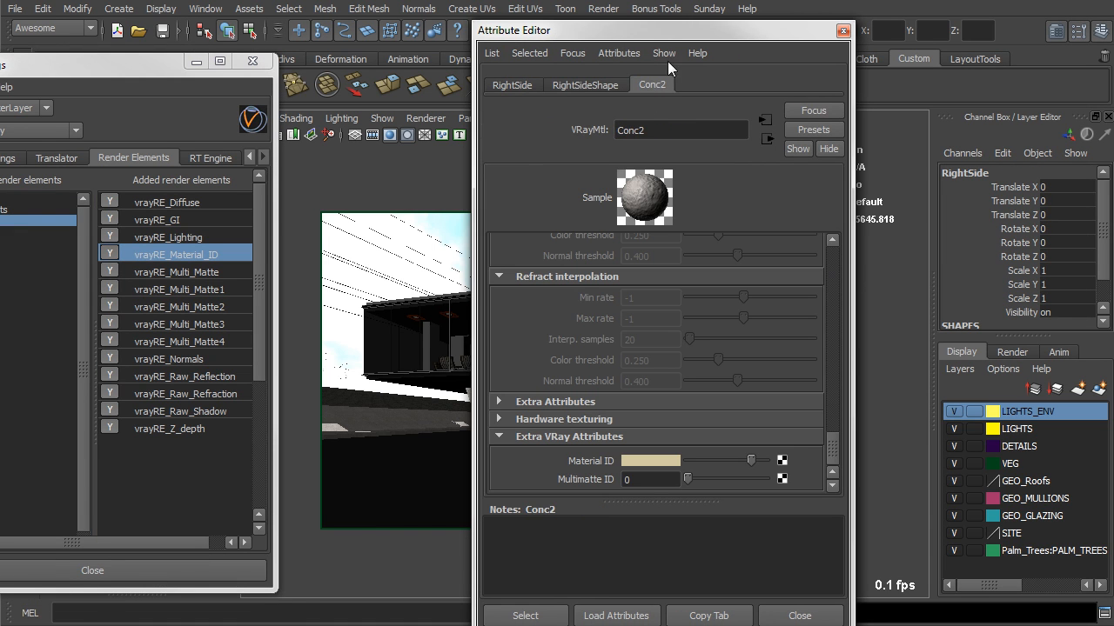
# - Examine the V-Ray Material ID option of Conc2 and its settings under Extra VRay Attributes
pyautogui.click(615, 53)
pyautogui.moveTo(628, 122)
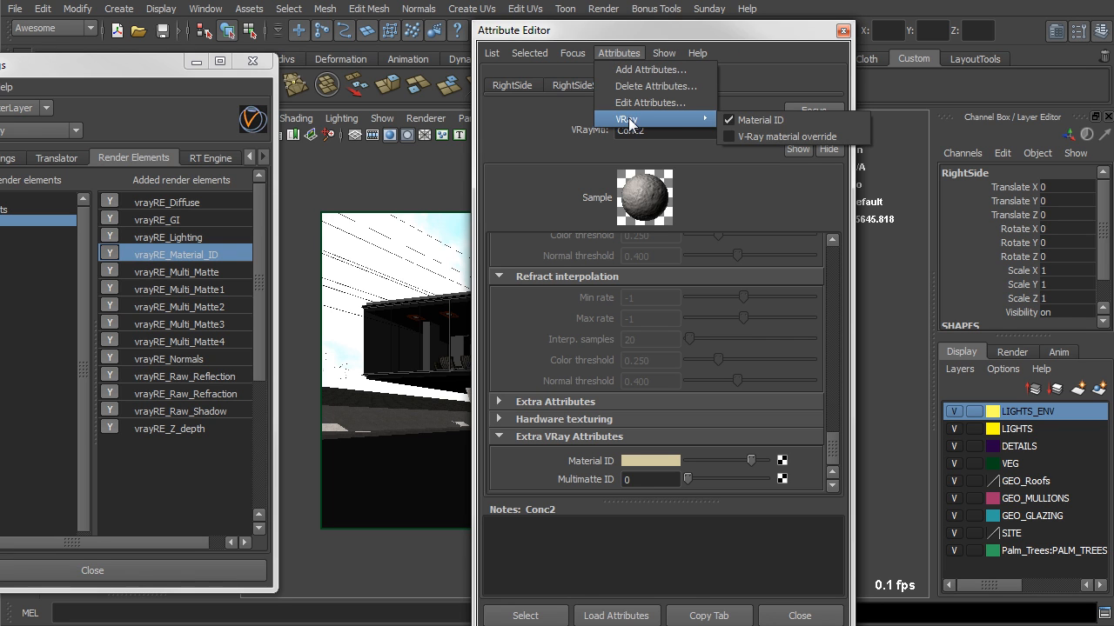
pyautogui.click(750, 121)
pyautogui.moveTo(836, 450)
pyautogui.mouseDown()
pyautogui.moveTo(833, 234)
pyautogui.moveTo(840, 457)
pyautogui.mouseUp()
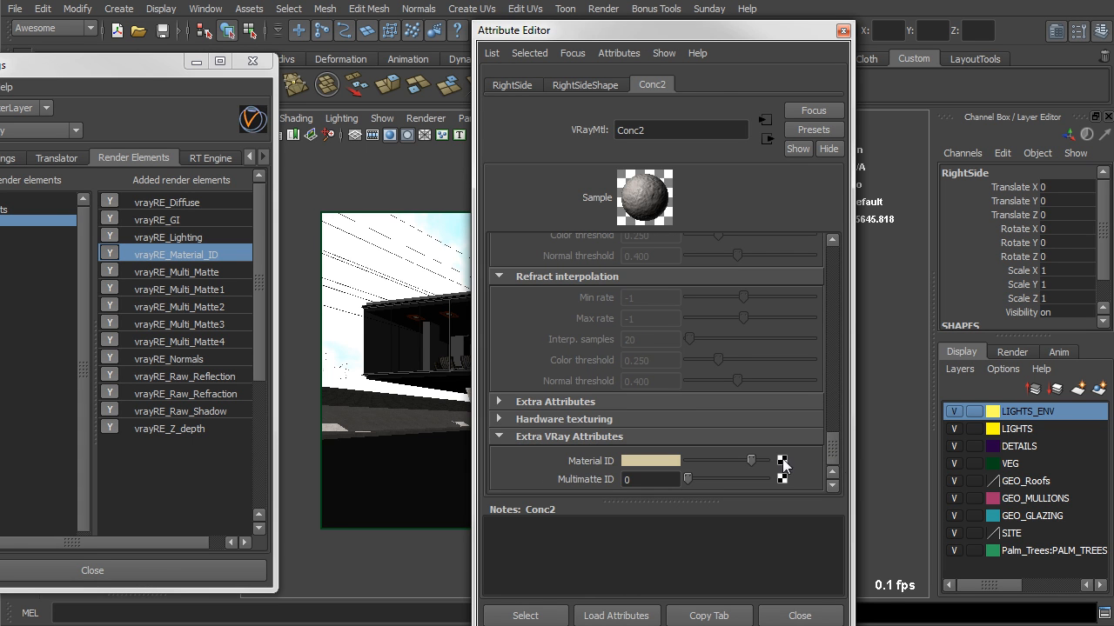
pyautogui.click(569, 440)
pyautogui.click(563, 481)
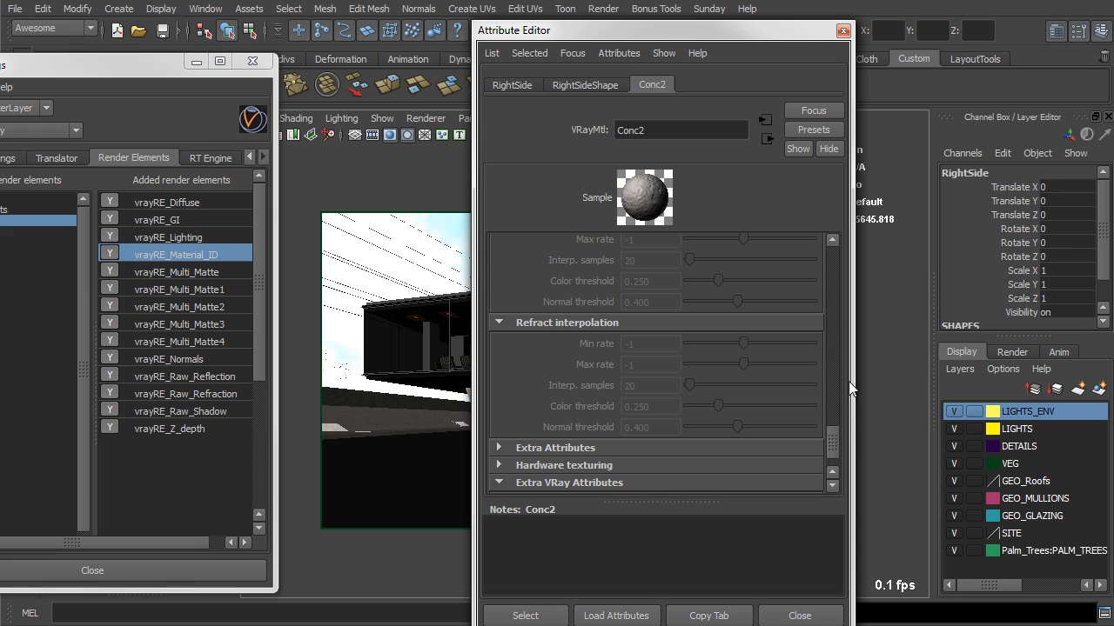
# - Set the Material ID colour of the Conc2 material to green with H 90, S 0.745 and V 0.804
pyautogui.moveTo(832, 429); pyautogui.dragTo(833, 446)
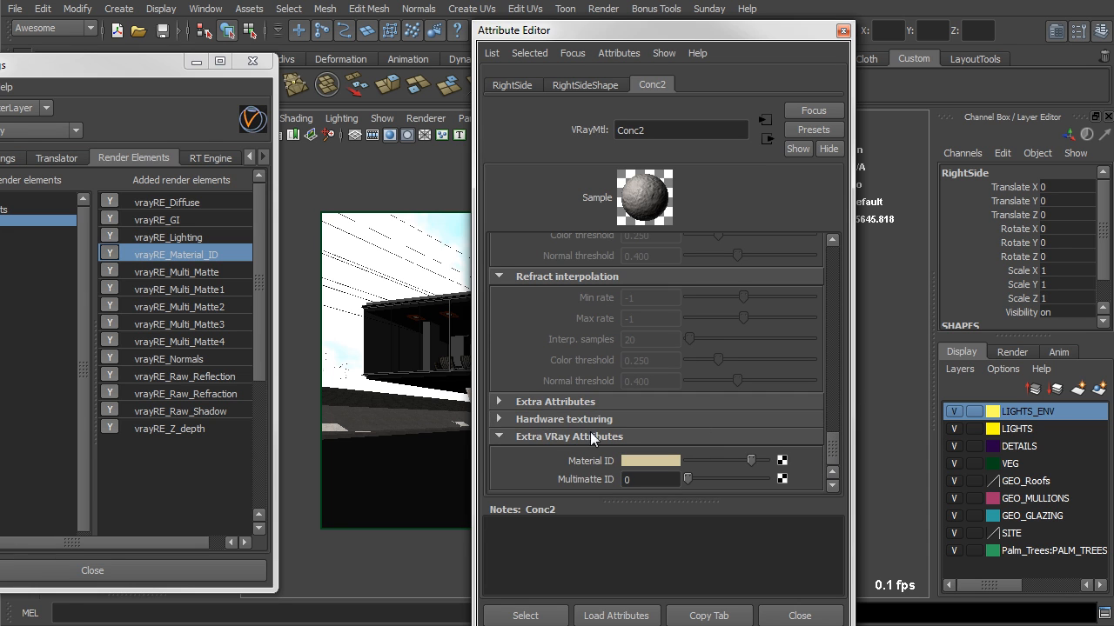
pyautogui.click(643, 462)
pyautogui.moveTo(789, 417); pyautogui.dragTo(771, 405)
pyautogui.moveTo(779, 454); pyautogui.dragTo(781, 467)
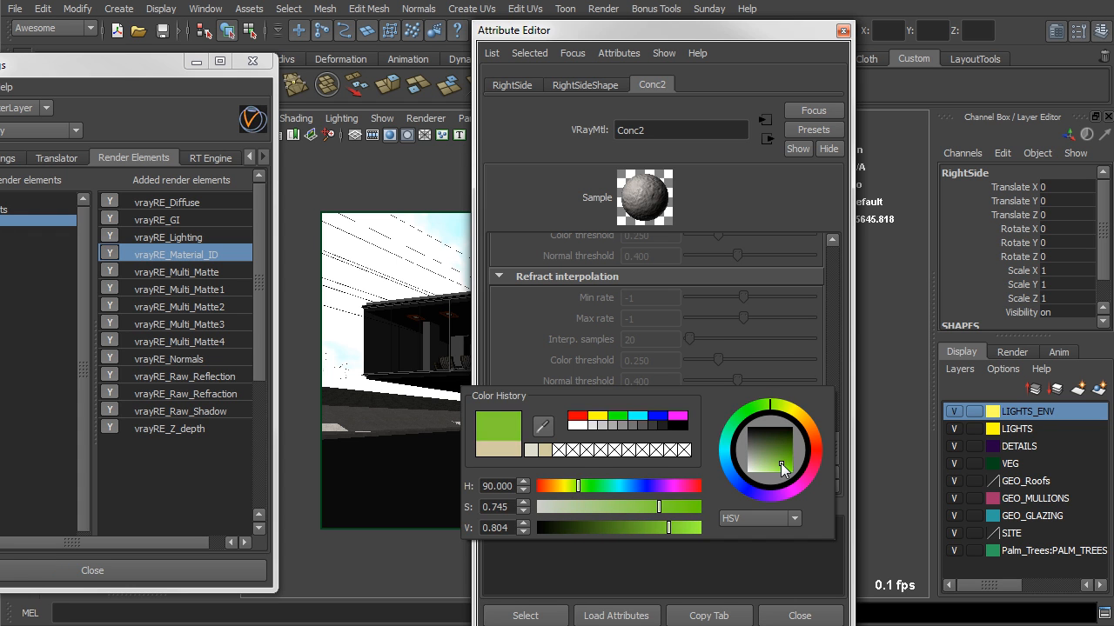
pyautogui.click(842, 30)
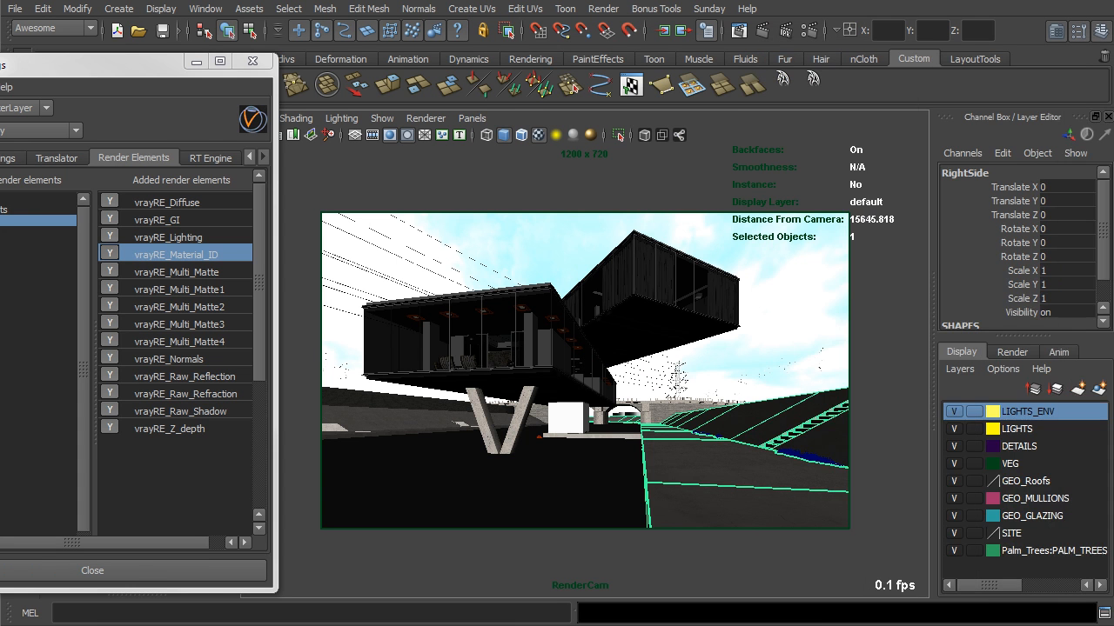
# - Select the vrayRE_Multi_Matte render element and display the multimatte channel in the V-Ray frame buffer
pyautogui.moveTo(748, 625); pyautogui.dragTo(697, 1)
pyautogui.click(205, 273)
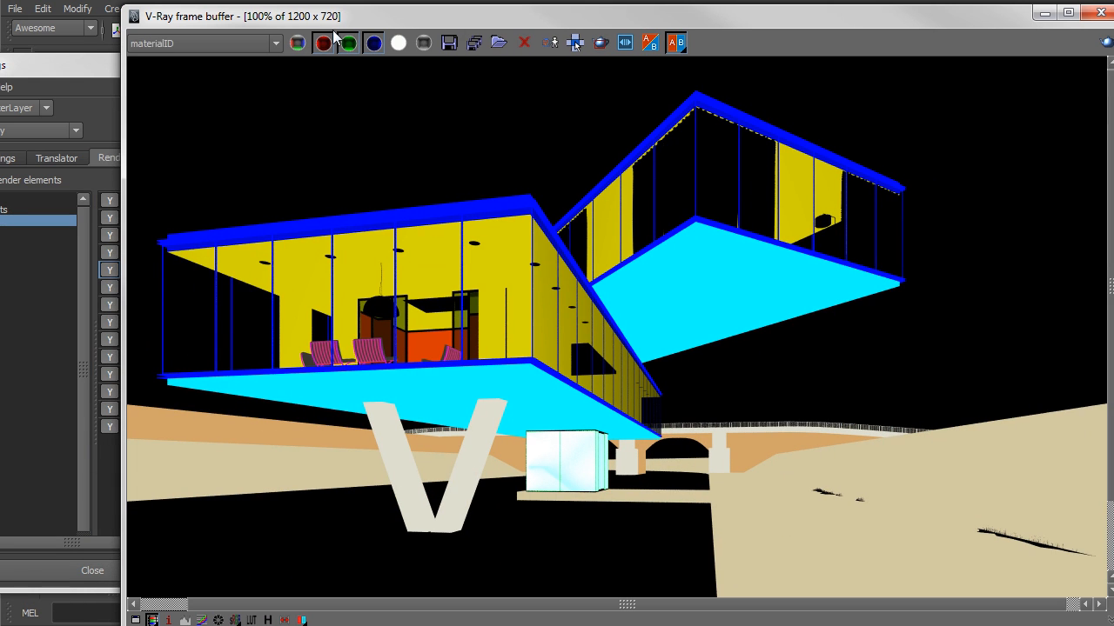
pyautogui.click(247, 44)
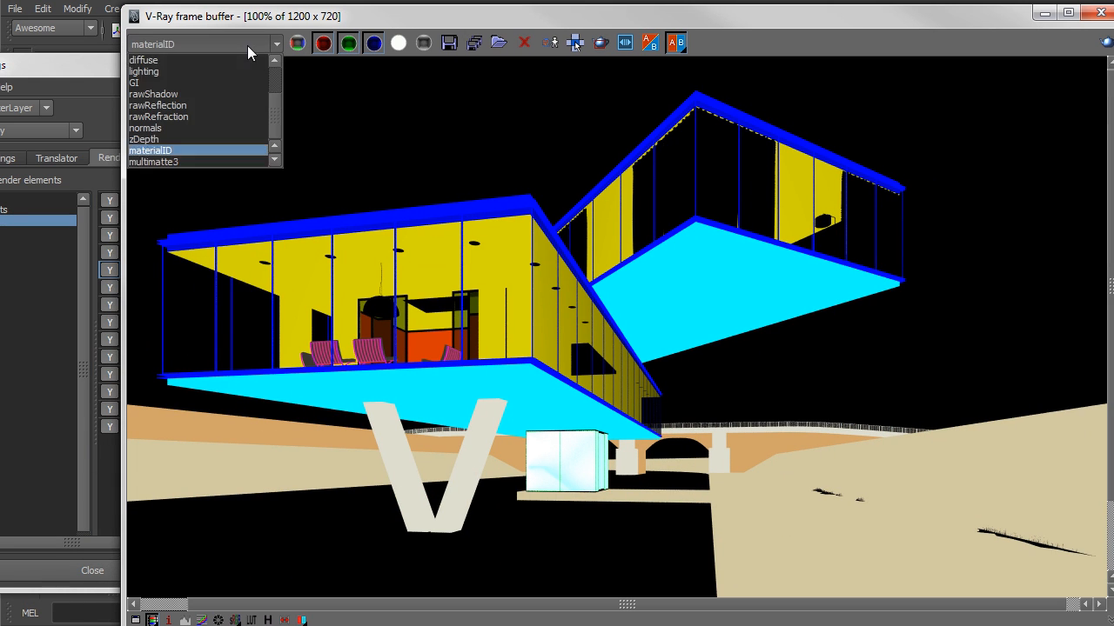
pyautogui.moveTo(278, 103); pyautogui.dragTo(275, 74)
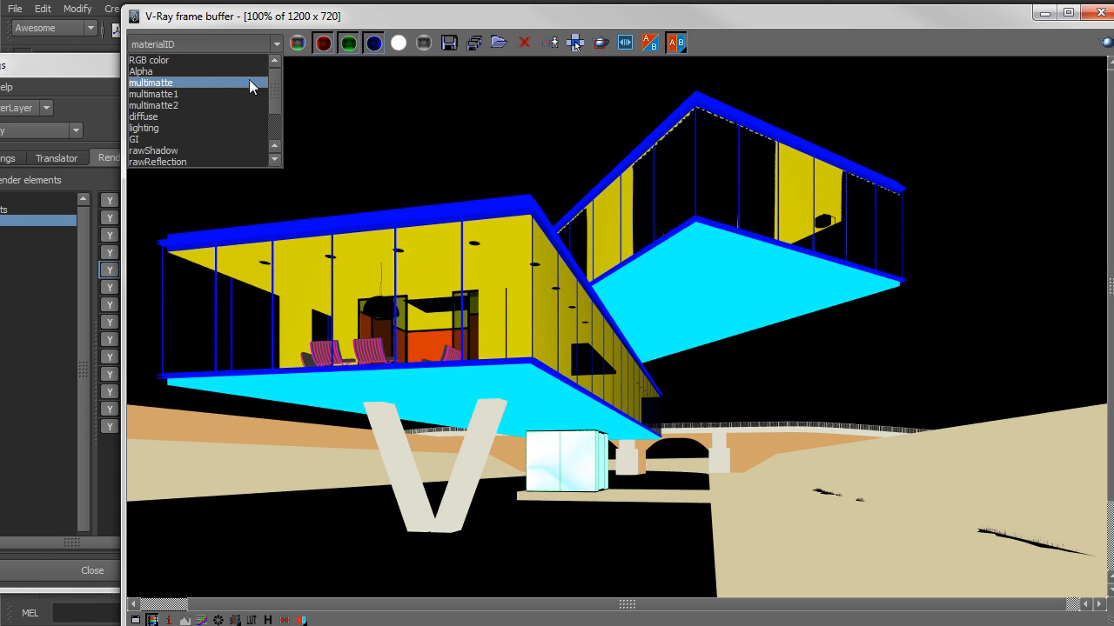
pyautogui.click(192, 81)
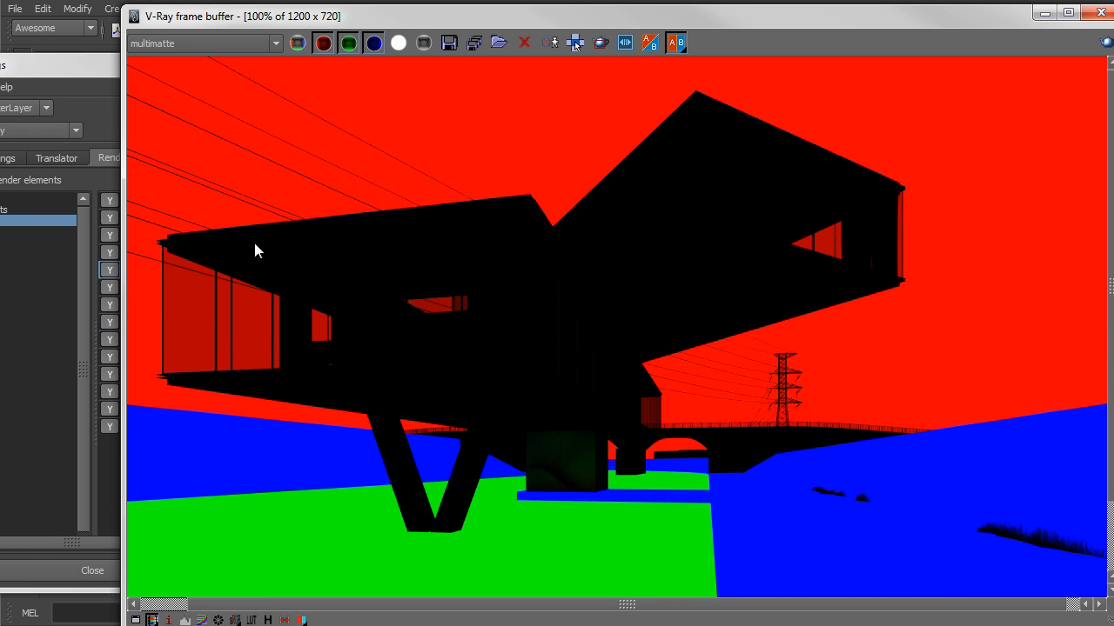
# - Turn off the red, green and blue colour channels of the multimatte pass in the frame buffer
pyautogui.click(322, 43)
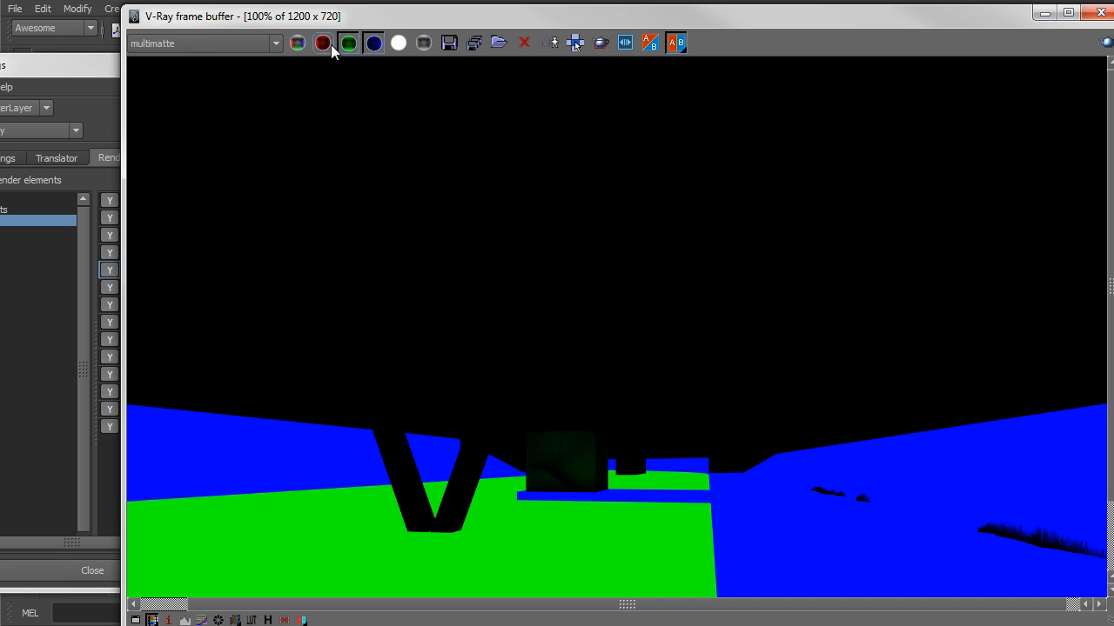
pyautogui.click(348, 43)
pyautogui.click(372, 42)
pyautogui.click(373, 42)
pyautogui.click(372, 42)
pyautogui.click(348, 43)
pyautogui.click(348, 42)
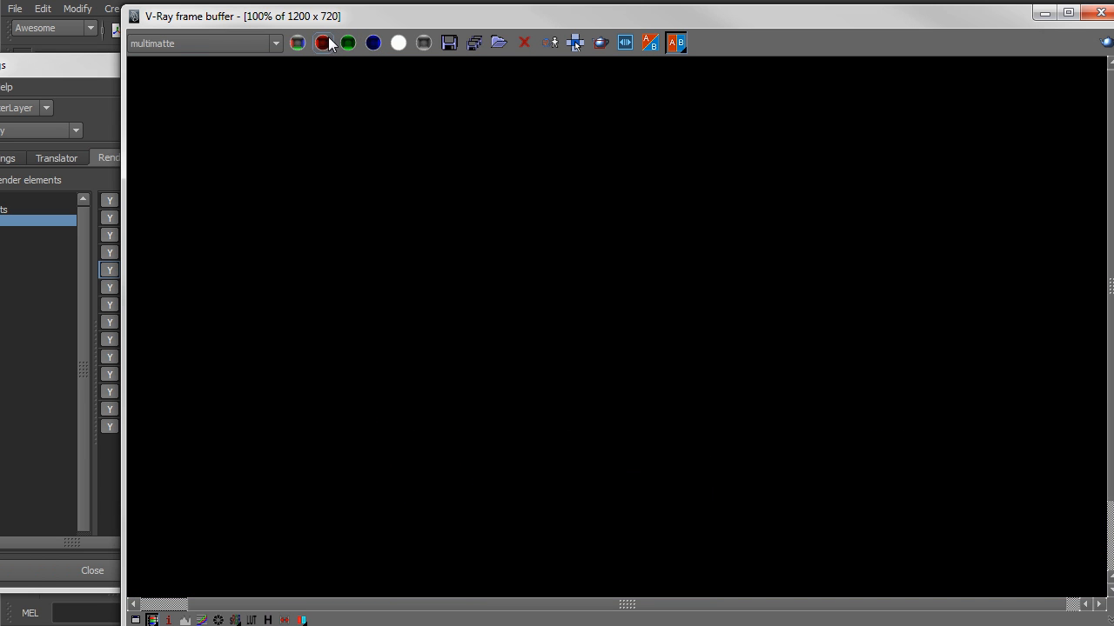
# - View the red and green masks of the multimatte pass in isolation, and turn all three colour channels back on
pyautogui.click(322, 44)
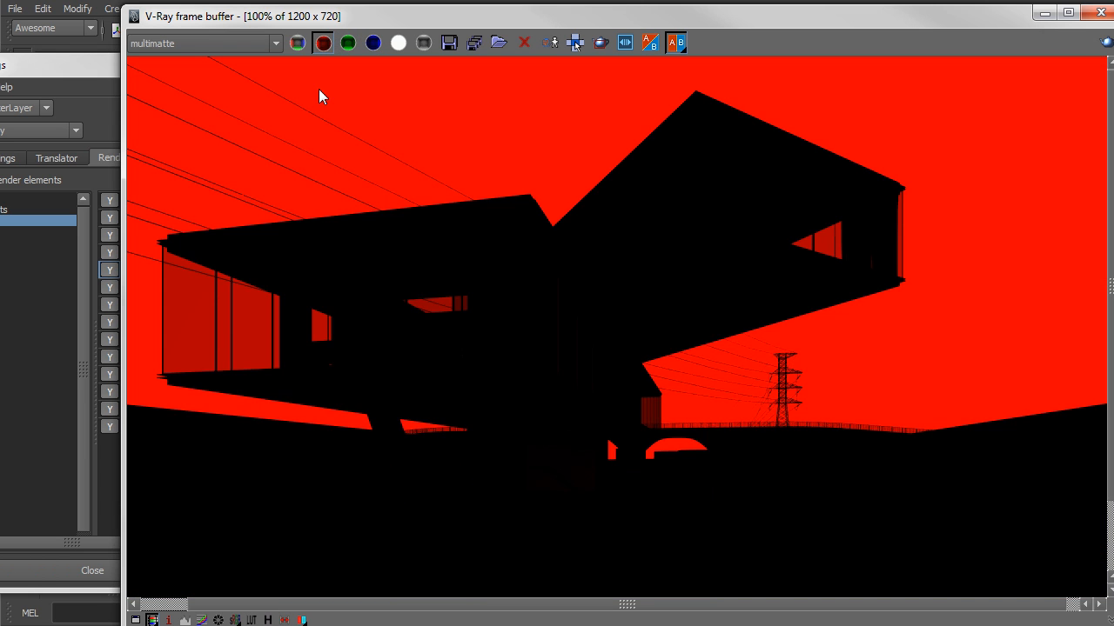
pyautogui.click(348, 43)
pyautogui.click(323, 43)
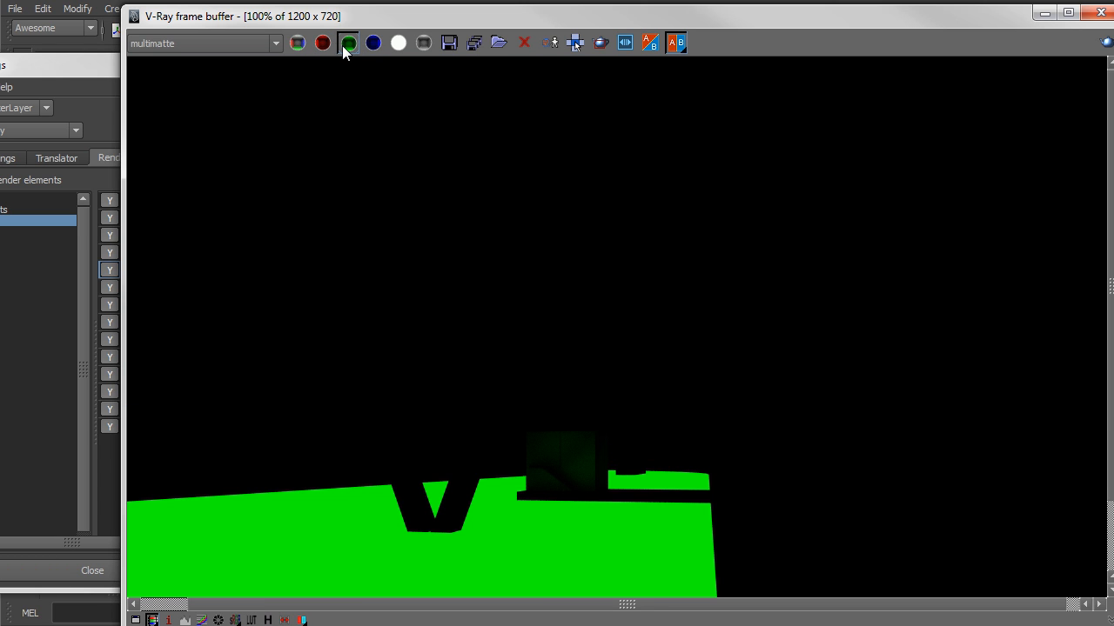
pyautogui.click(348, 43)
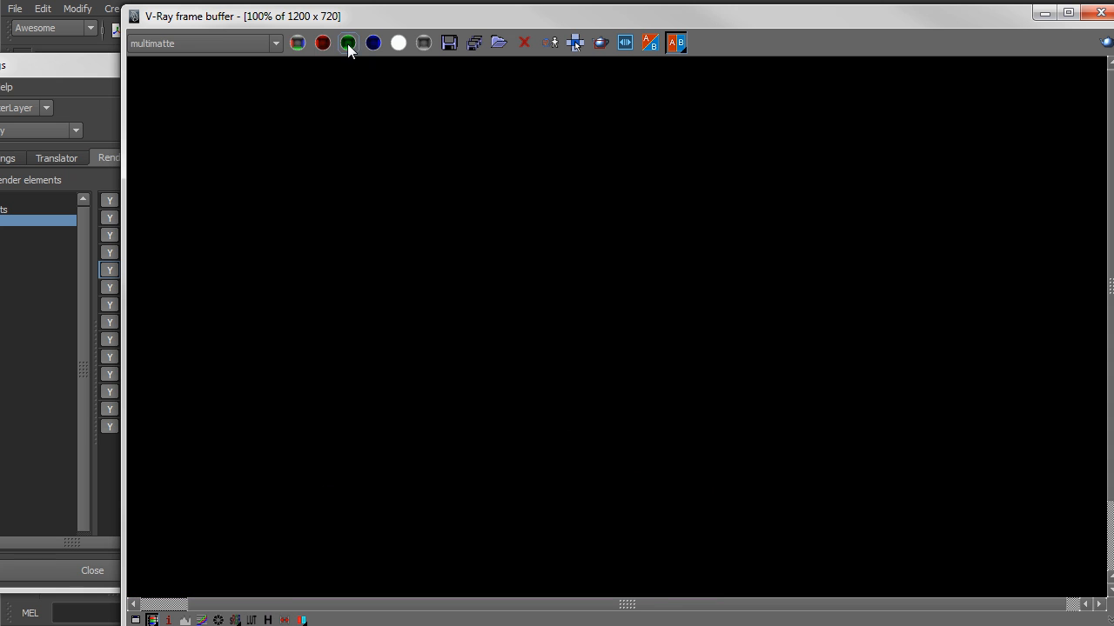
pyautogui.click(323, 43)
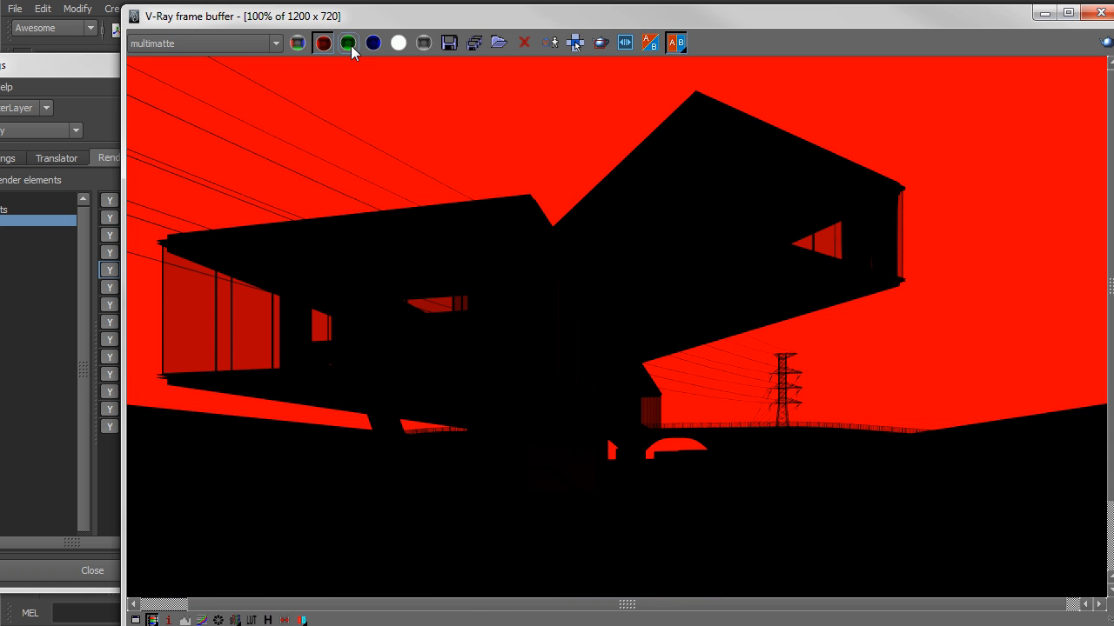
pyautogui.click(348, 42)
pyautogui.click(374, 42)
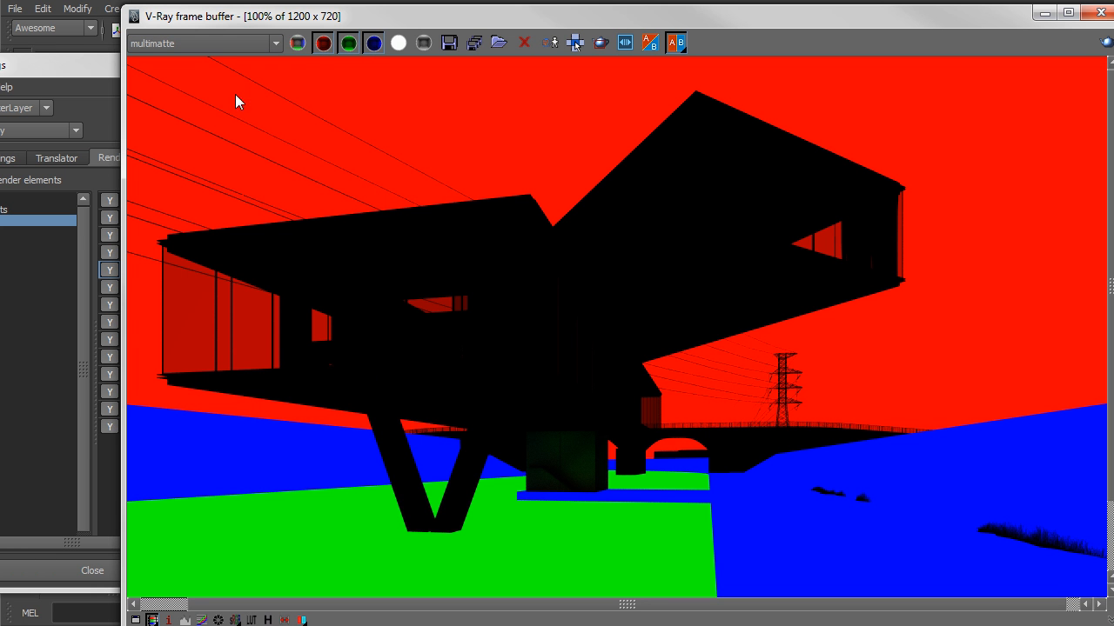
# - Move the frame buffer out of the way and open the attributes of the vrayRE_Multi_Matte1 render element
pyautogui.moveTo(339, 20); pyautogui.dragTo(349, 395)
pyautogui.moveTo(353, 447); pyautogui.dragTo(357, 625)
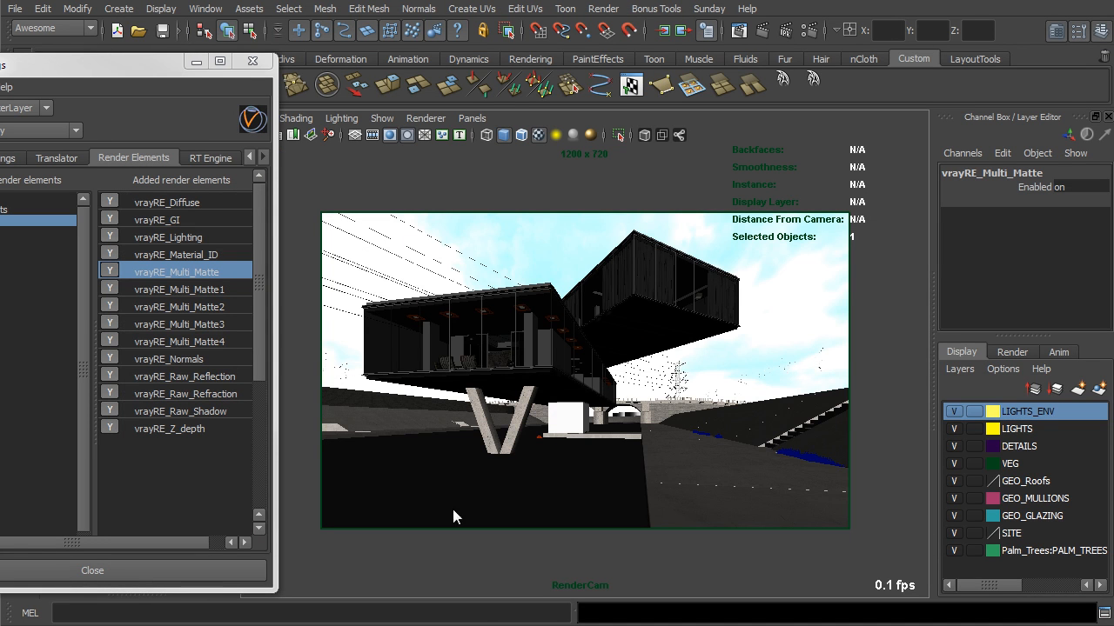
pyautogui.click(178, 289)
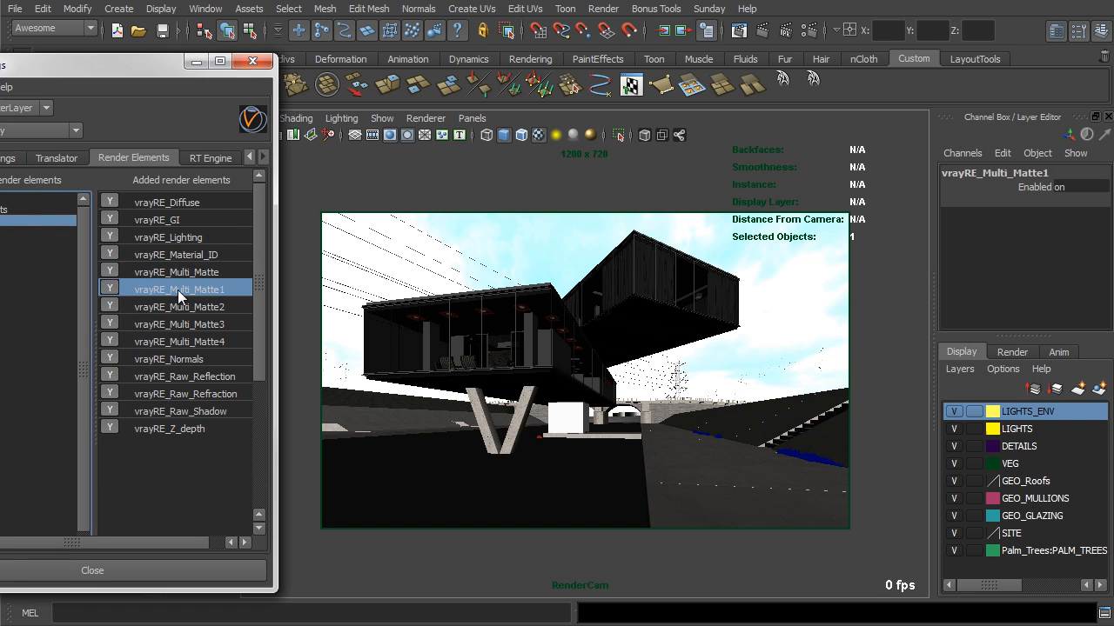
pyautogui.hotkey('ctrl', 'a')
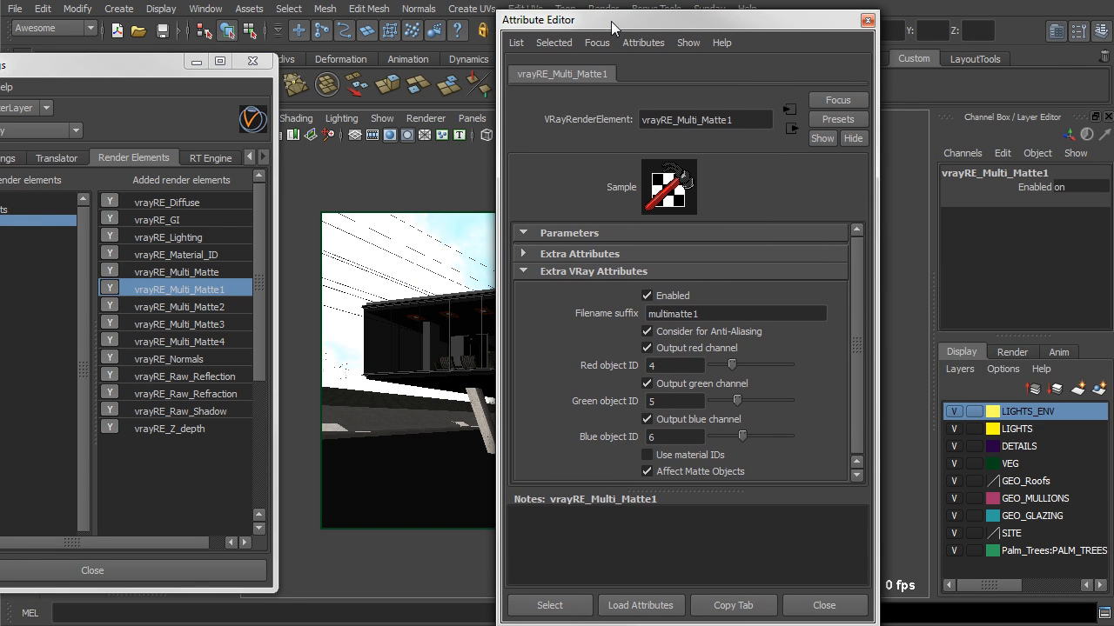
# - Add another Multi Matte render element and enable Consider for Anti-Aliasing on it
pyautogui.moveTo(136, 70); pyautogui.dragTo(366, 60)
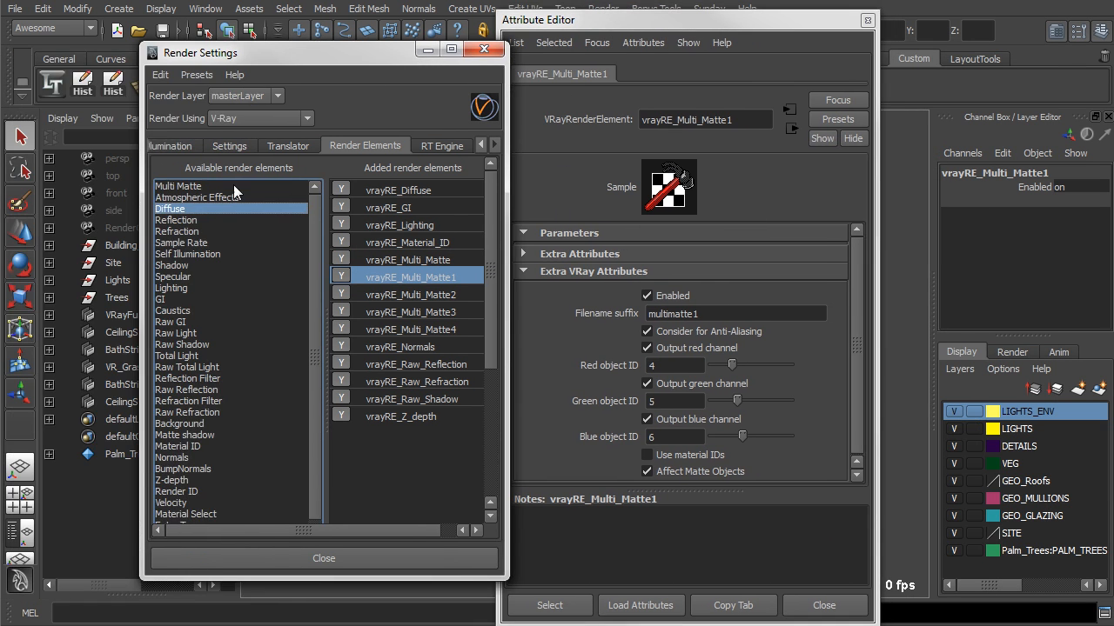
pyautogui.doubleClick(187, 186)
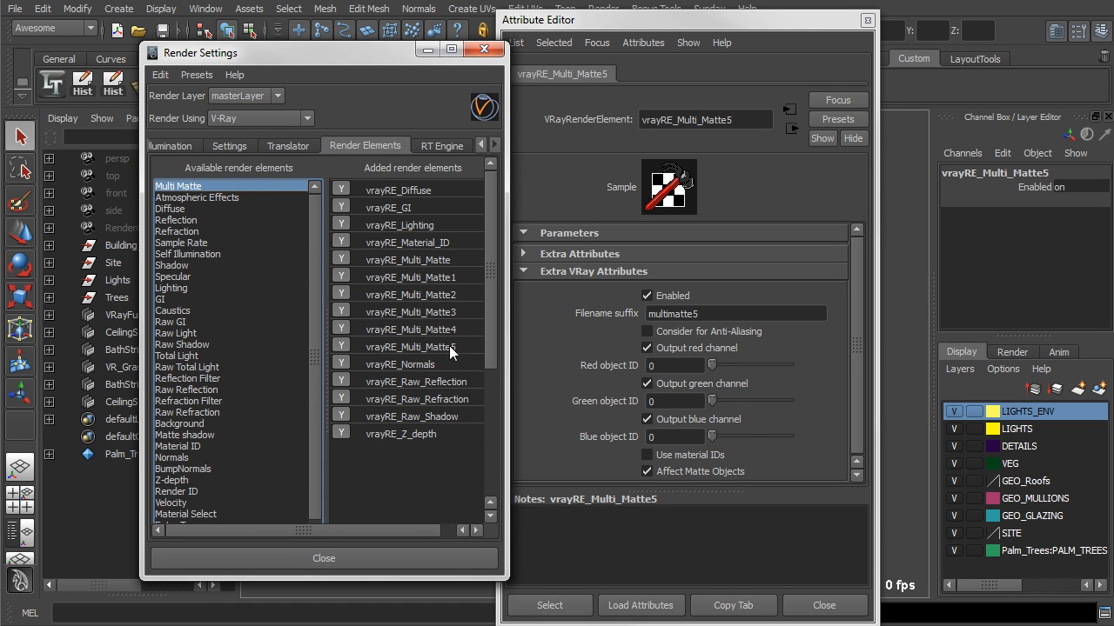
pyautogui.click(646, 331)
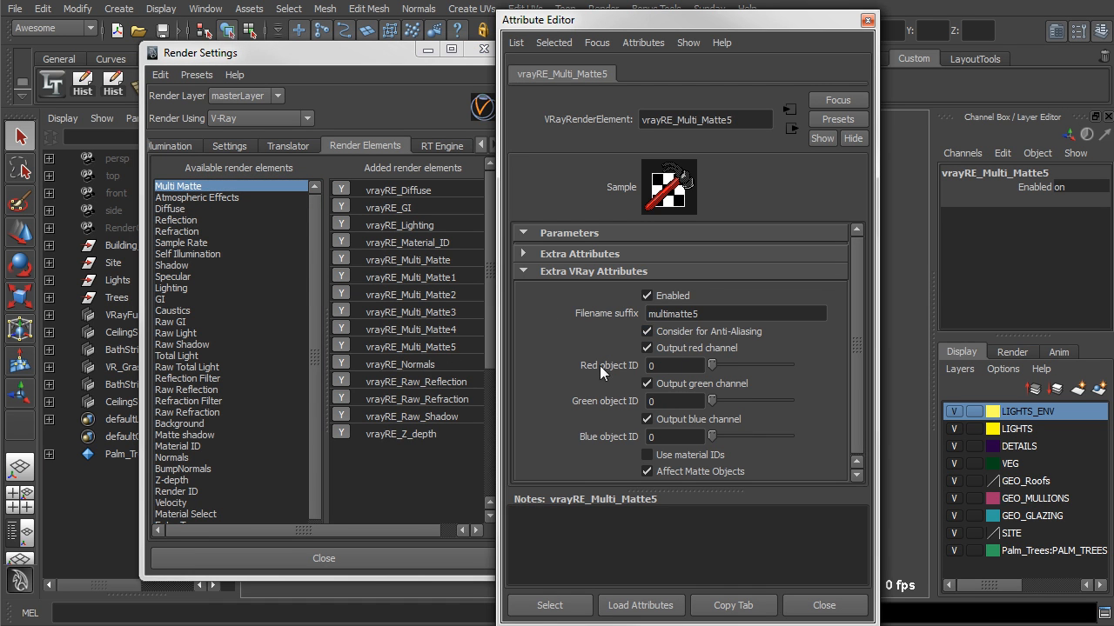
pyautogui.click(661, 367)
pyautogui.click(664, 400)
pyautogui.click(670, 439)
pyautogui.moveTo(454, 58); pyautogui.dragTo(222, 53)
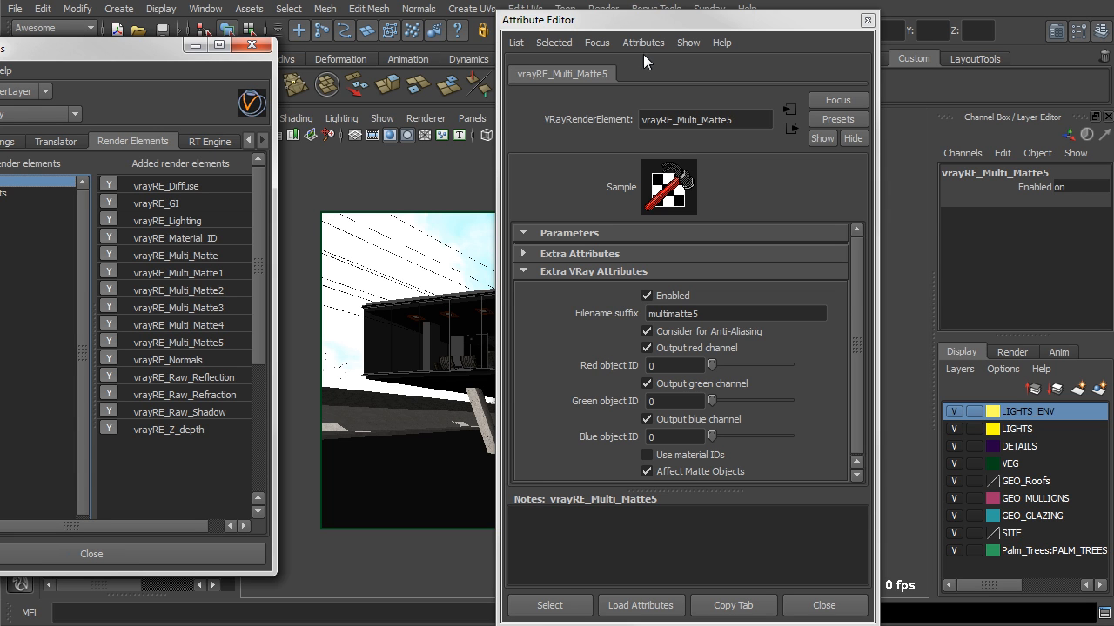
# - Review the red, green and blue object IDs of vrayRE_Multi_Matte1 and vrayRE_Multi_Matte
pyautogui.click(215, 274)
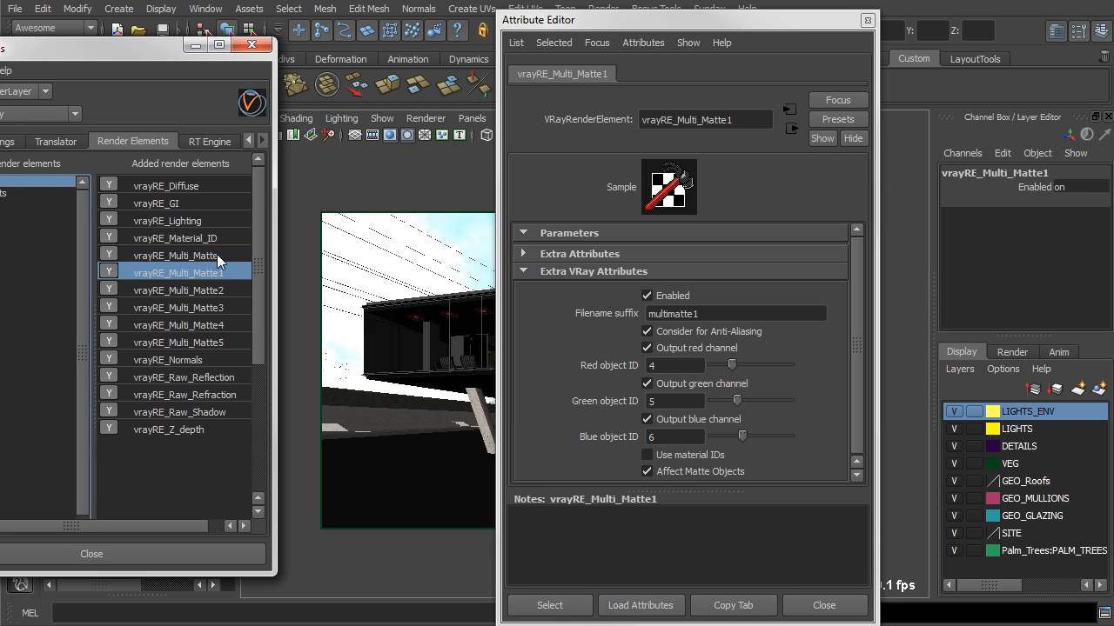
pyautogui.click(194, 256)
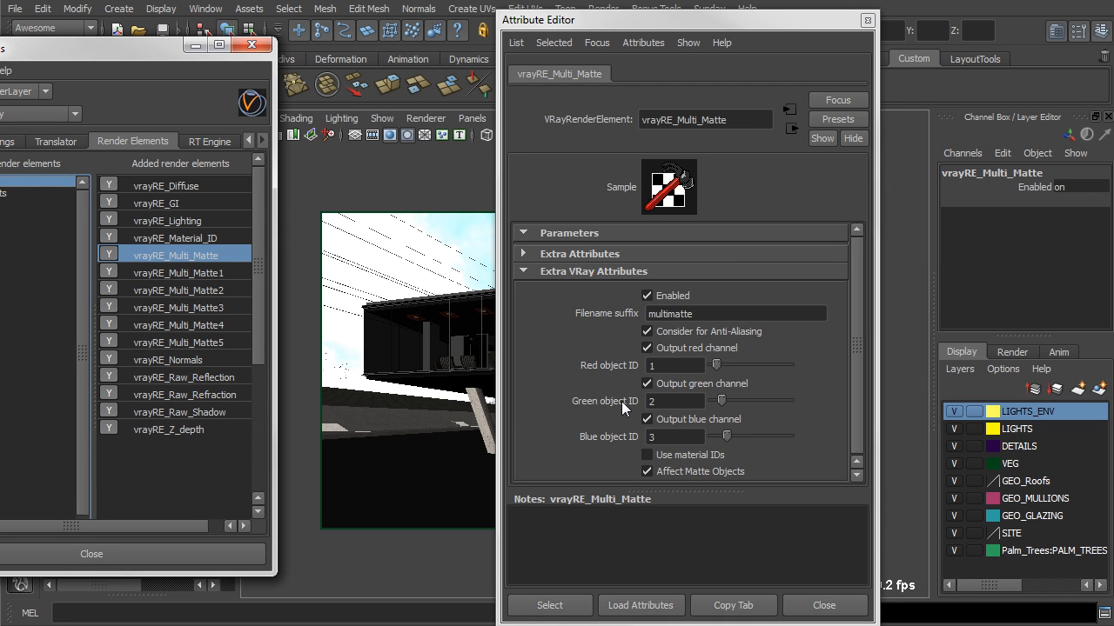
pyautogui.moveTo(658, 24); pyautogui.dragTo(1076, 33)
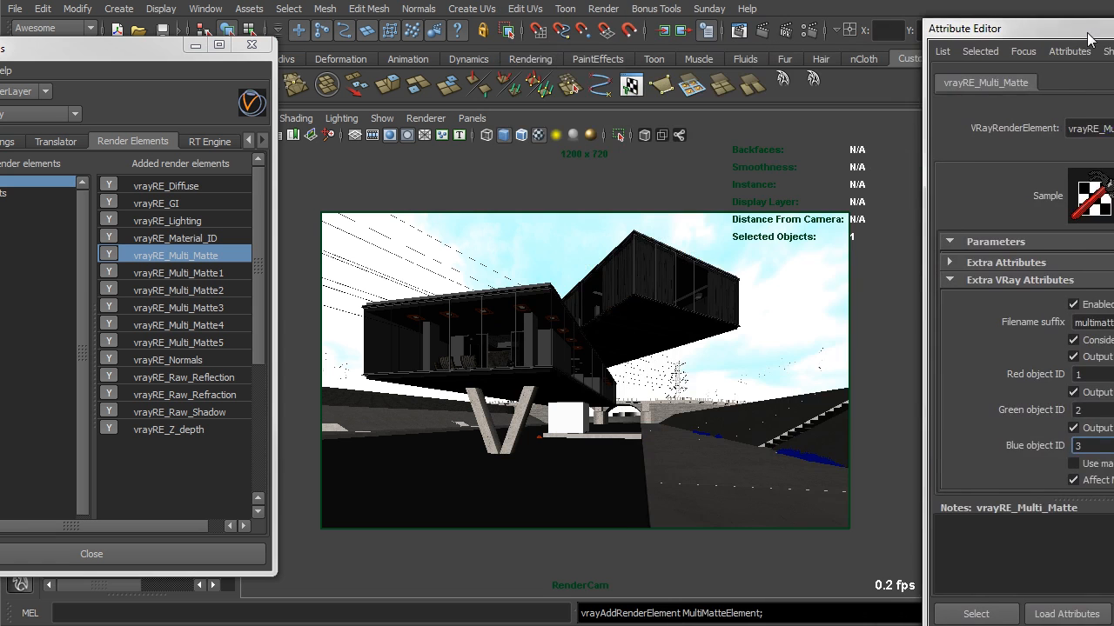
# - Select the Sides group that contains the ground mesh and expand the Site group in the Outliner
pyautogui.click(698, 506)
pyautogui.press('Up')
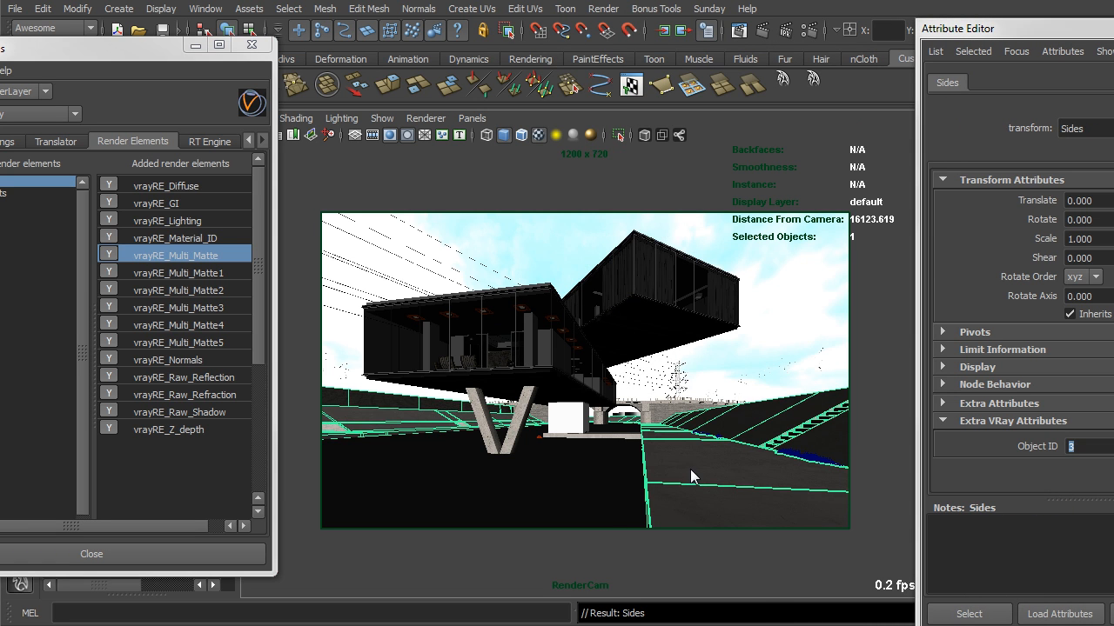
pyautogui.moveTo(166, 58); pyautogui.dragTo(247, 625)
pyautogui.click(50, 263)
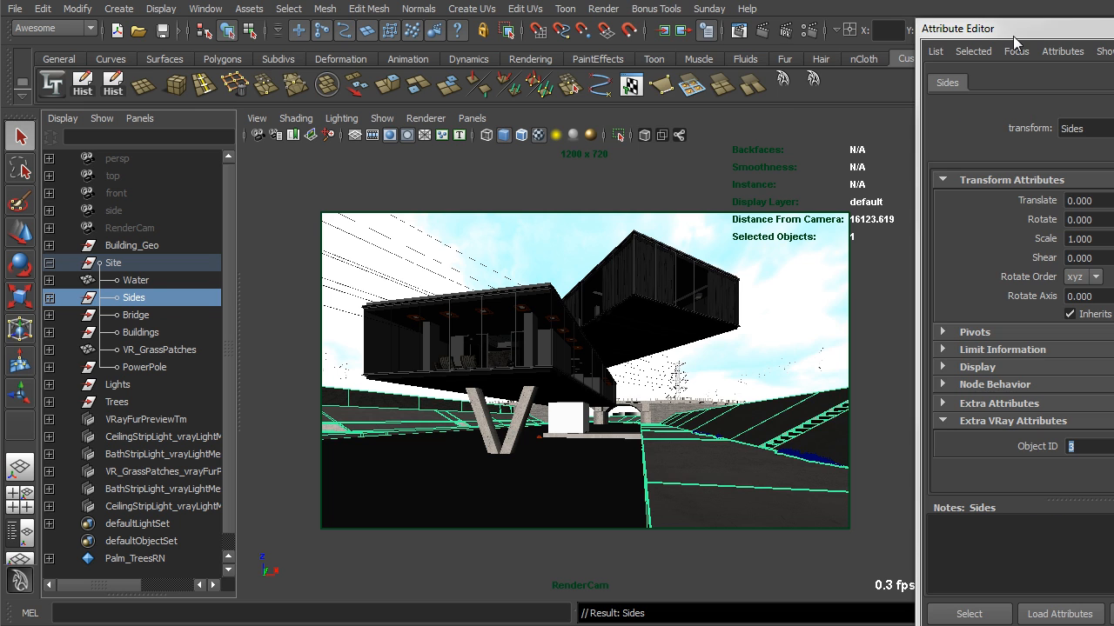
# - Examine the VRay Object ID option of the Sides group and its value under Extra VRay Attributes
pyautogui.moveTo(1018, 33); pyautogui.dragTo(727, 18)
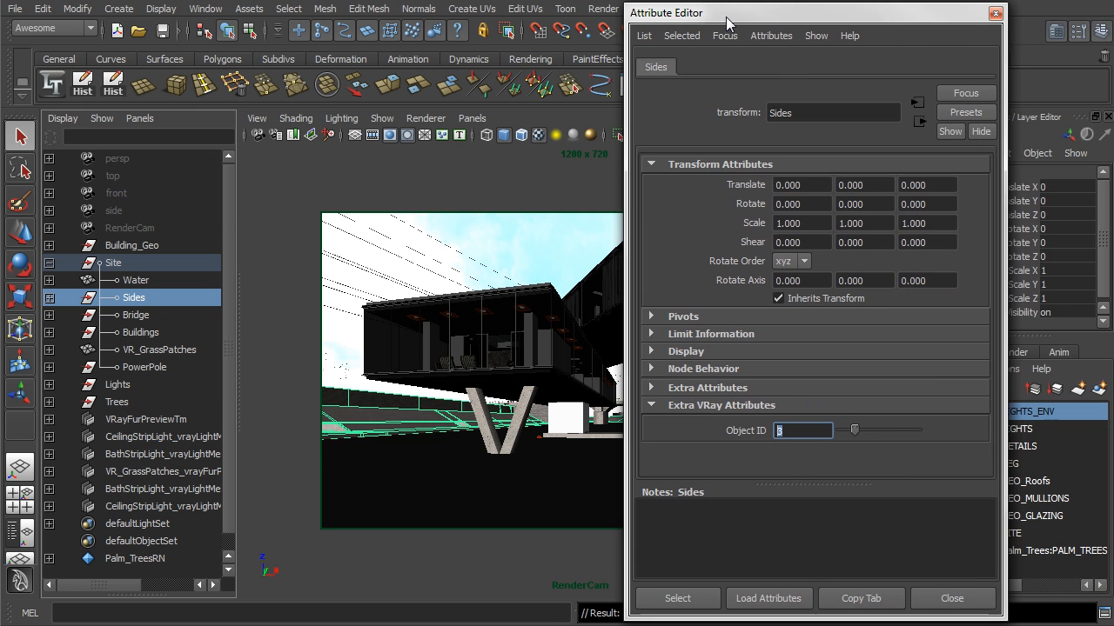
pyautogui.click(770, 36)
pyautogui.moveTo(801, 102)
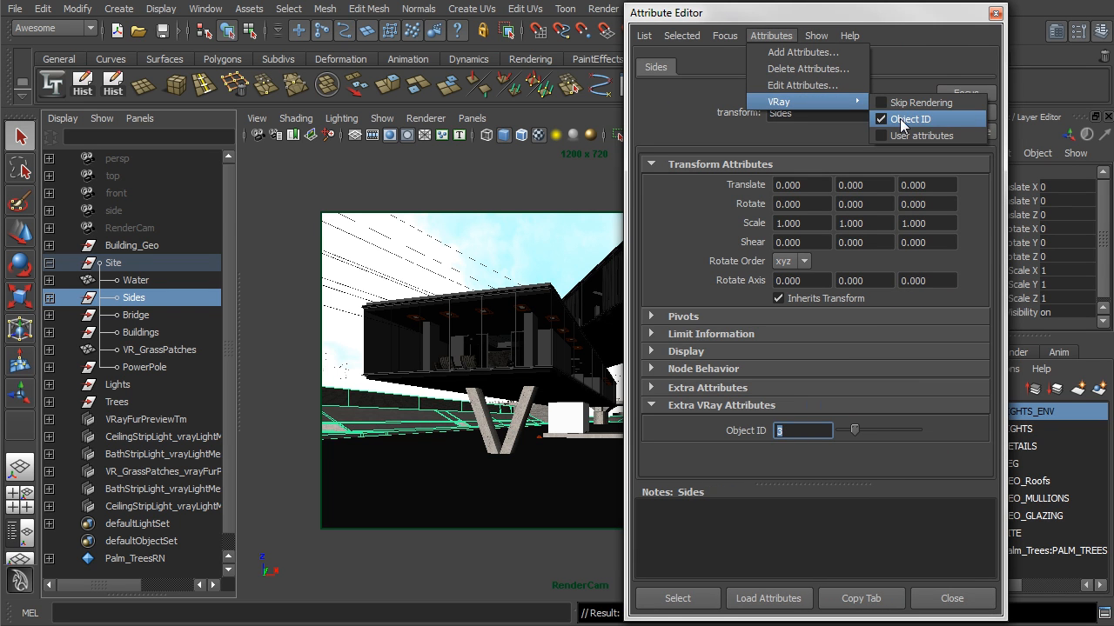
pyautogui.click(806, 17)
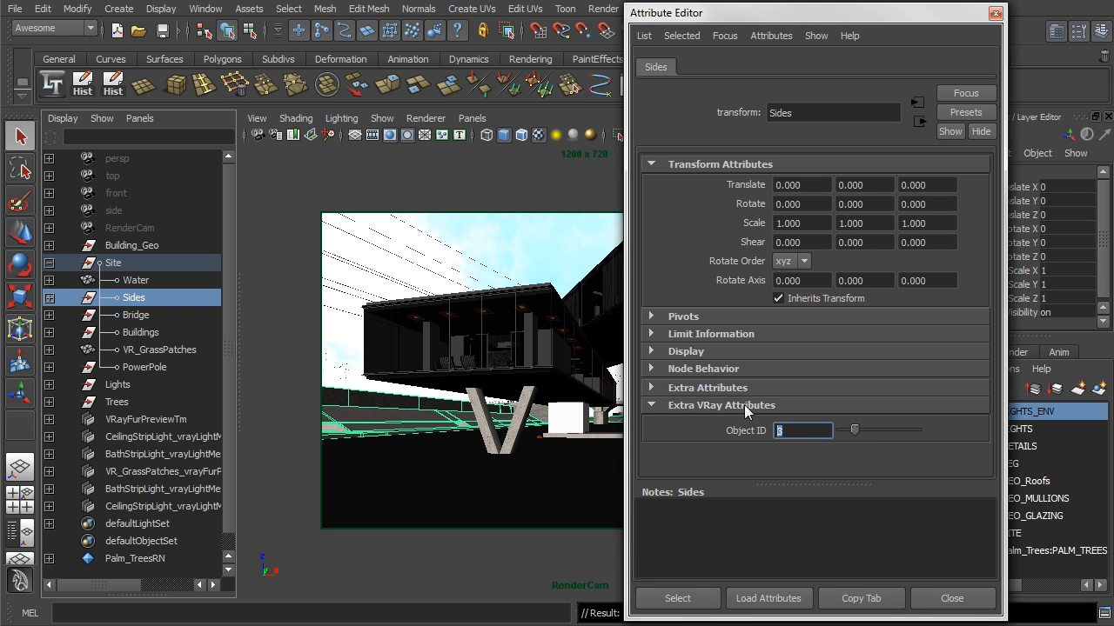
pyautogui.doubleClick(798, 432)
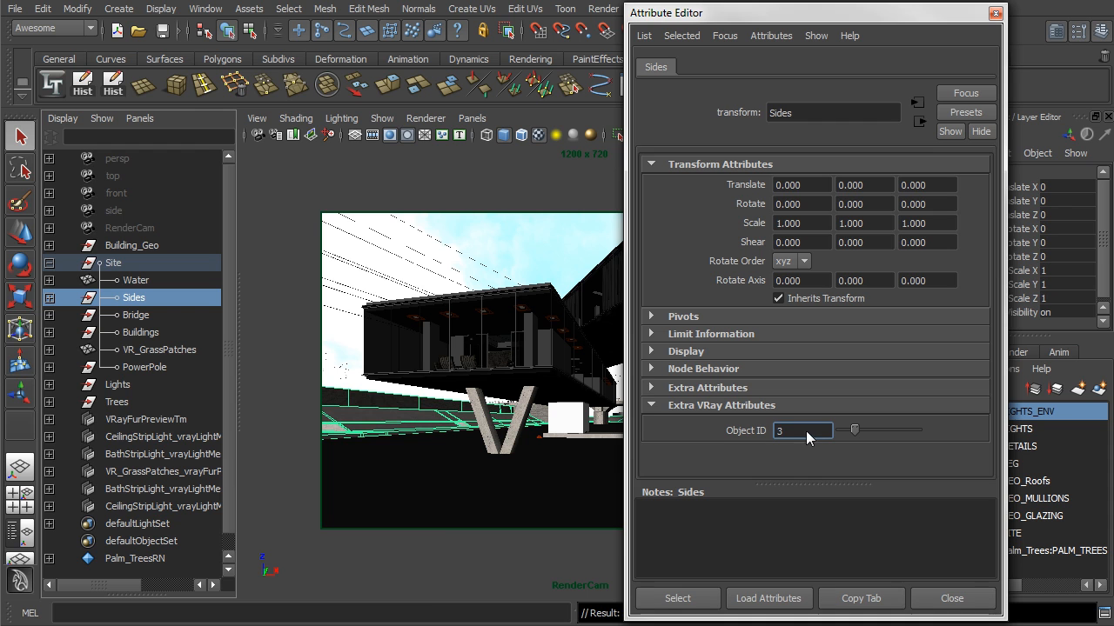
# - Bring back the Render Settings and check the object IDs of vrayRE_Multi_Matte against the Sides group's ID
pyautogui.moveTo(304, 625); pyautogui.dragTo(285, 78)
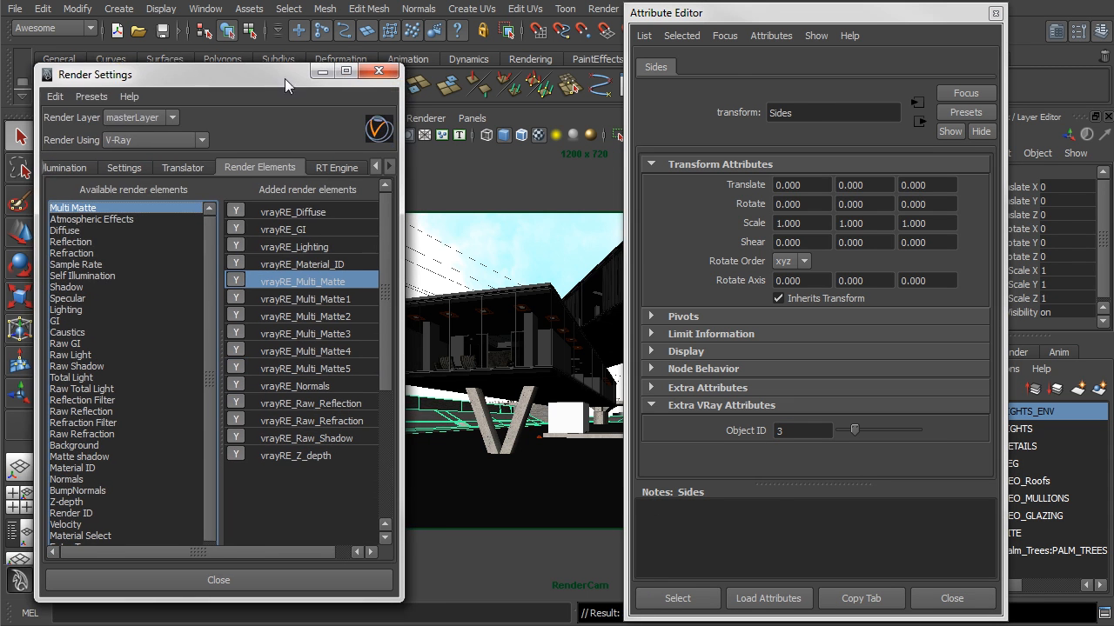
pyautogui.click(332, 282)
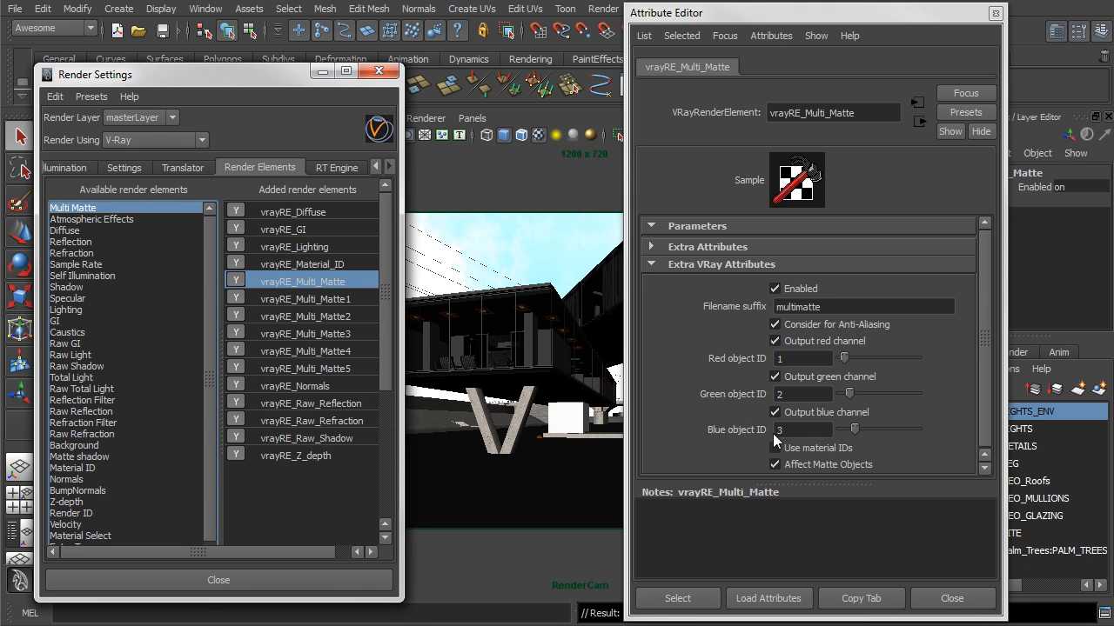
pyautogui.moveTo(753, 19); pyautogui.dragTo(1113, 87)
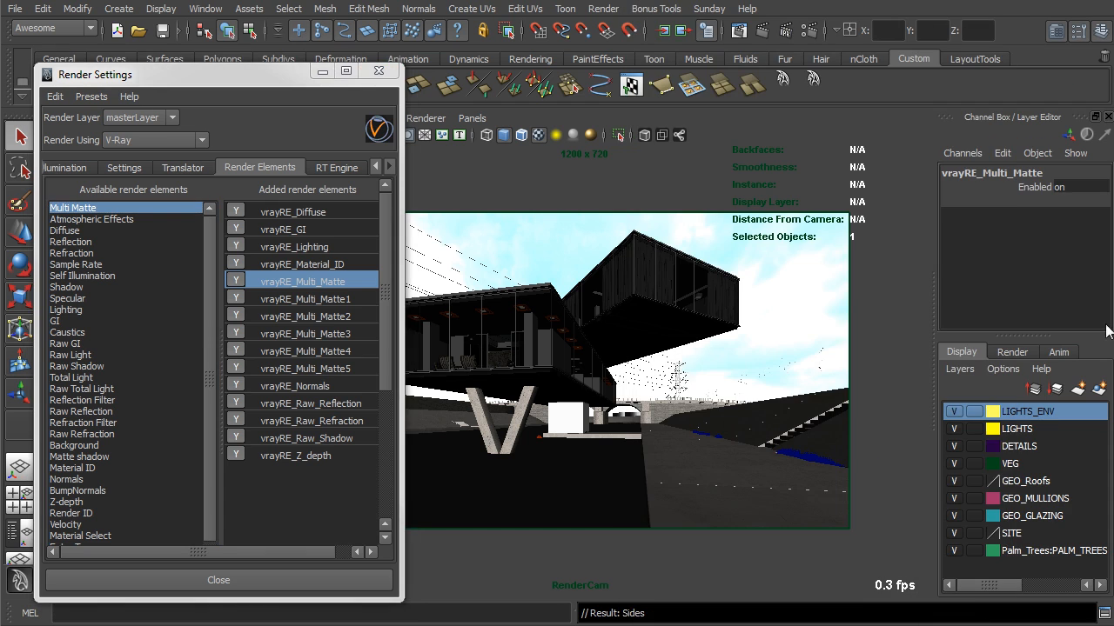
# - Bring up the V-Ray frame buffer and inspect the multimatte, multimatte1 and multimatte2 passes of the render
pyautogui.moveTo(907, 625); pyautogui.dragTo(883, 19)
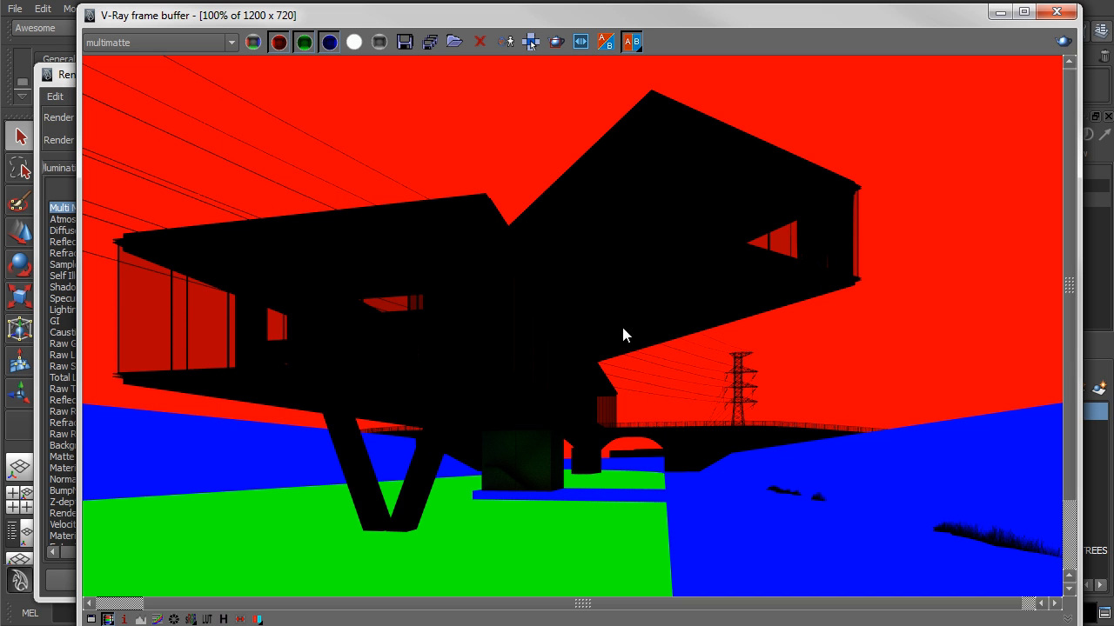
pyautogui.click(144, 41)
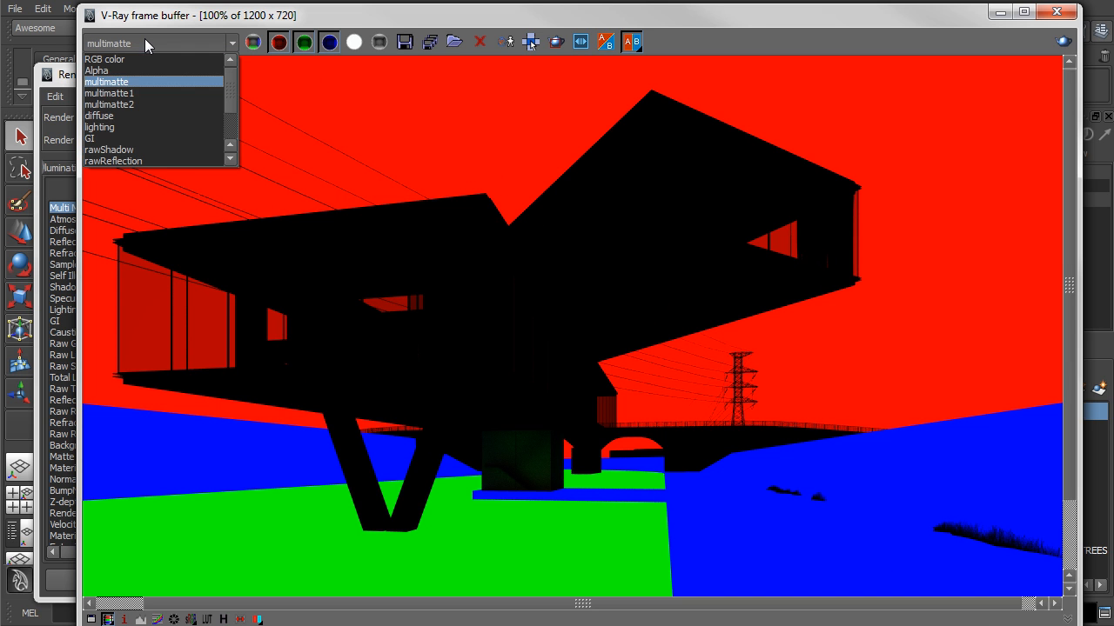
pyautogui.click(179, 93)
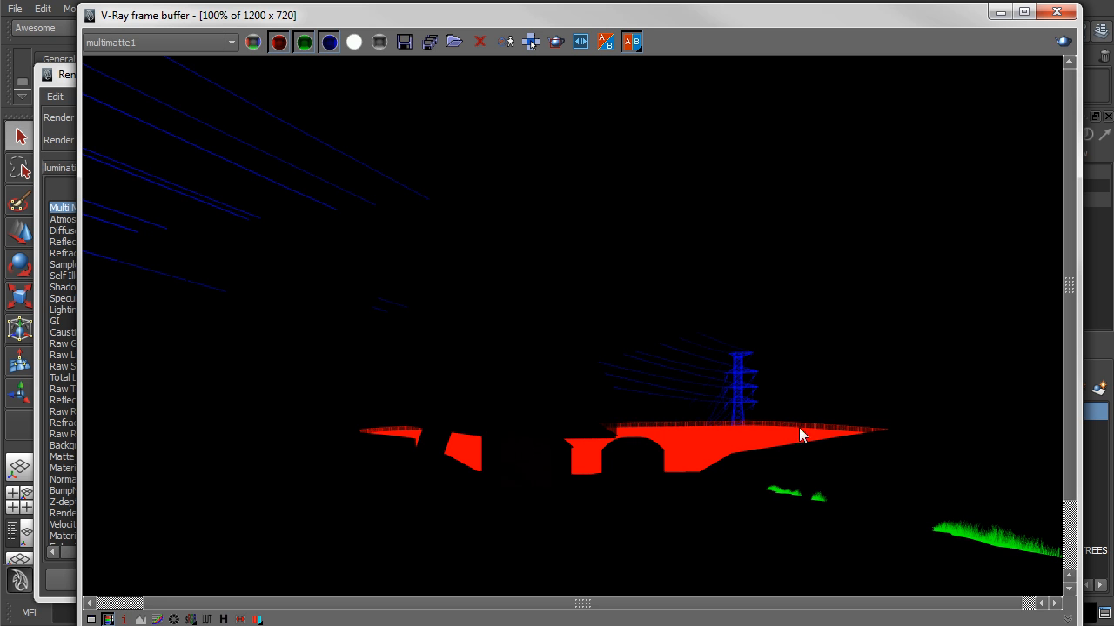
pyautogui.click(154, 45)
pyautogui.click(149, 104)
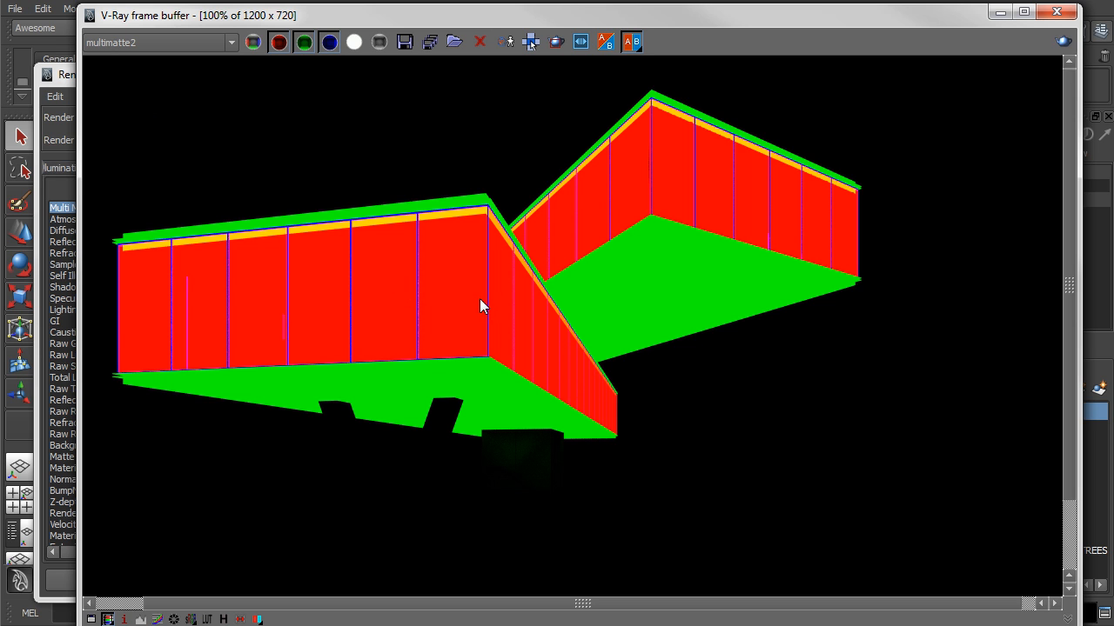
# - View the materialID pass in the frame buffer, followed by the multimatte3 pass
pyautogui.click(172, 43)
pyautogui.scroll(-3, 222, 118)
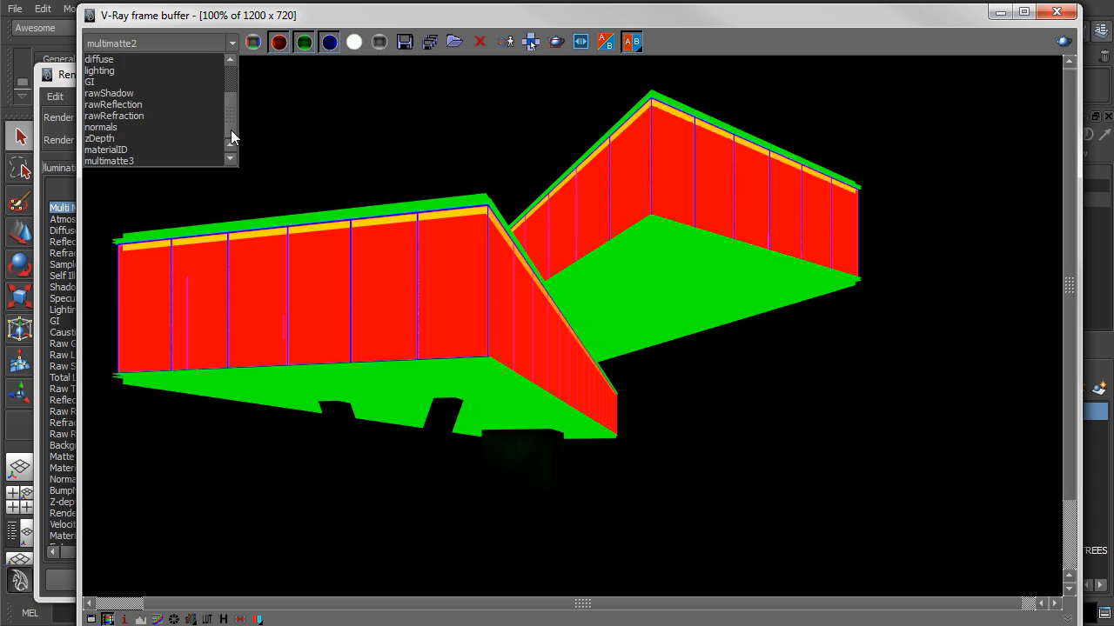
pyautogui.click(165, 152)
pyautogui.click(157, 41)
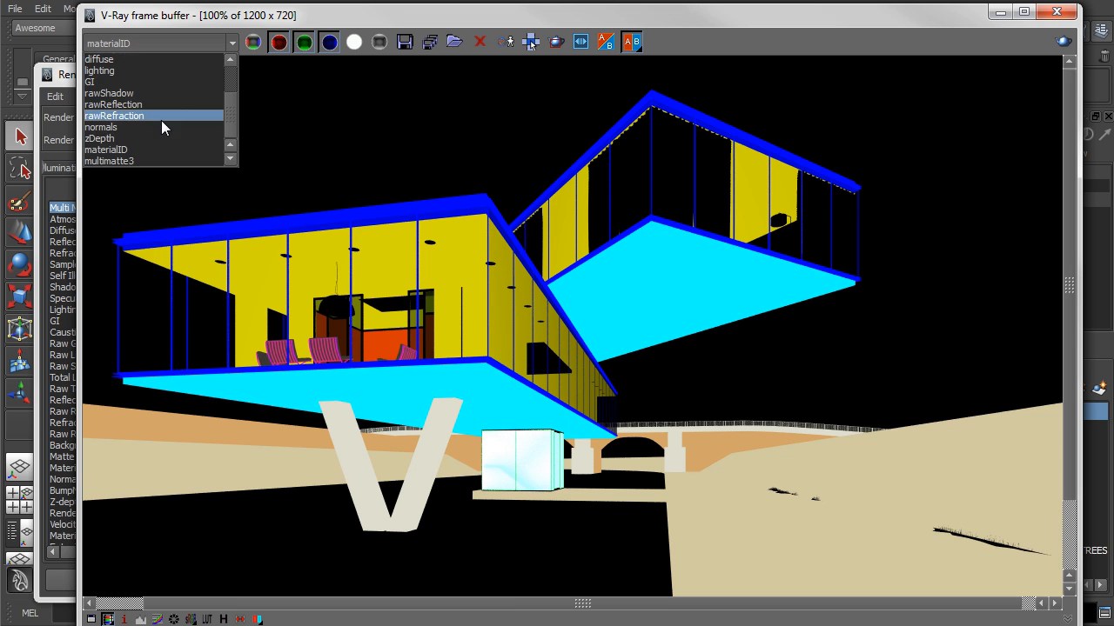
pyautogui.click(155, 161)
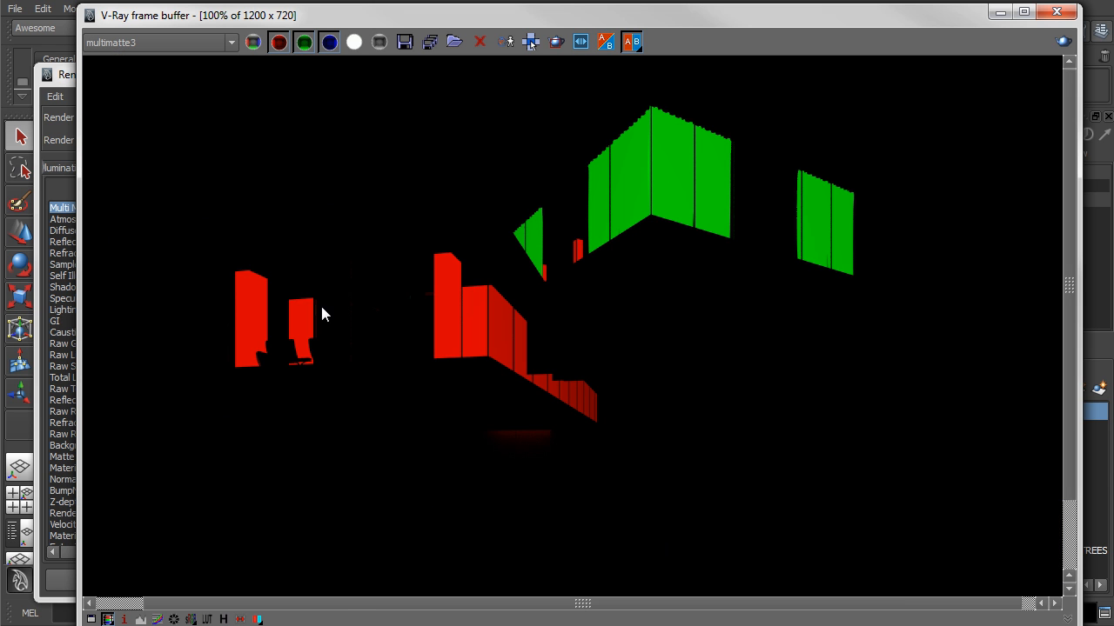
# - Move the V-Ray frame buffer out of the way and reposition the Render Settings window slightly higher
pyautogui.click(179, 41)
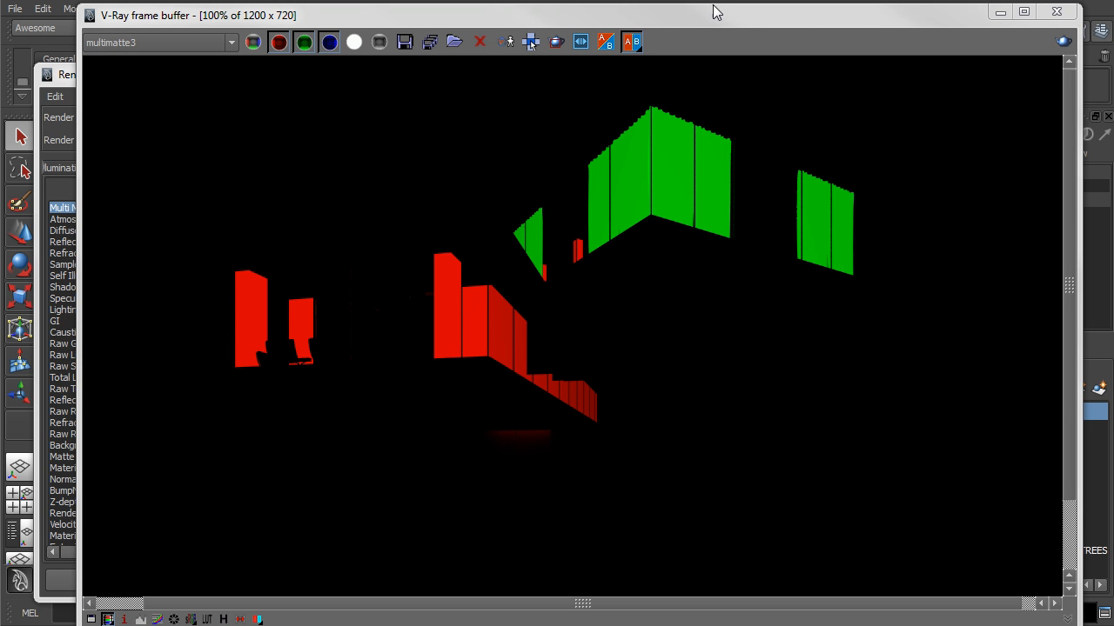
pyautogui.moveTo(703, 16); pyautogui.dragTo(688, 622)
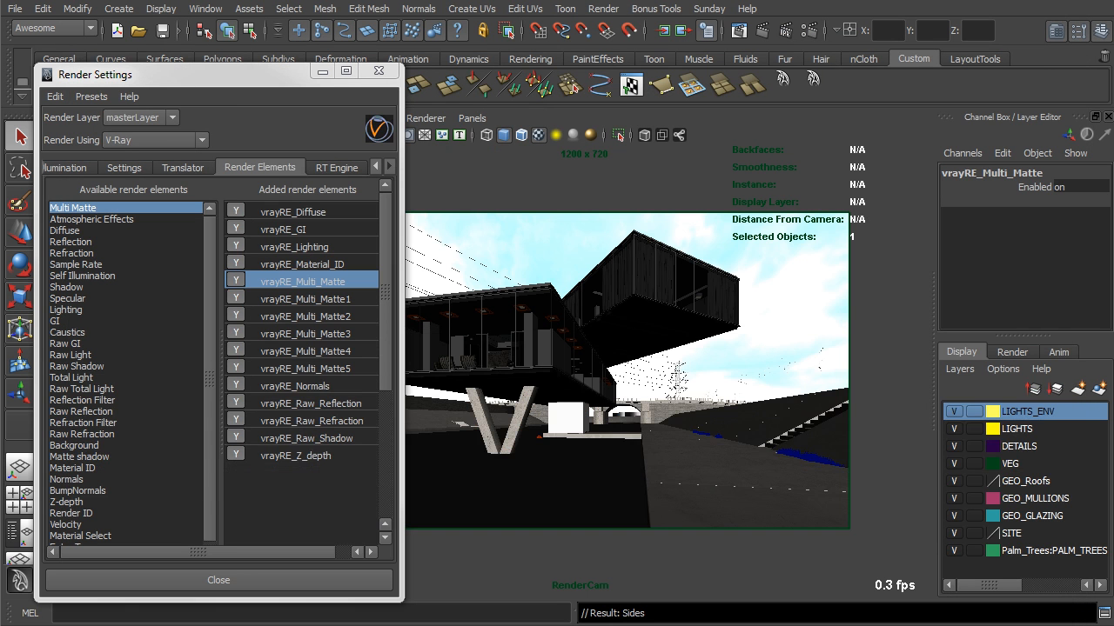
pyautogui.moveTo(271, 75); pyautogui.dragTo(274, 63)
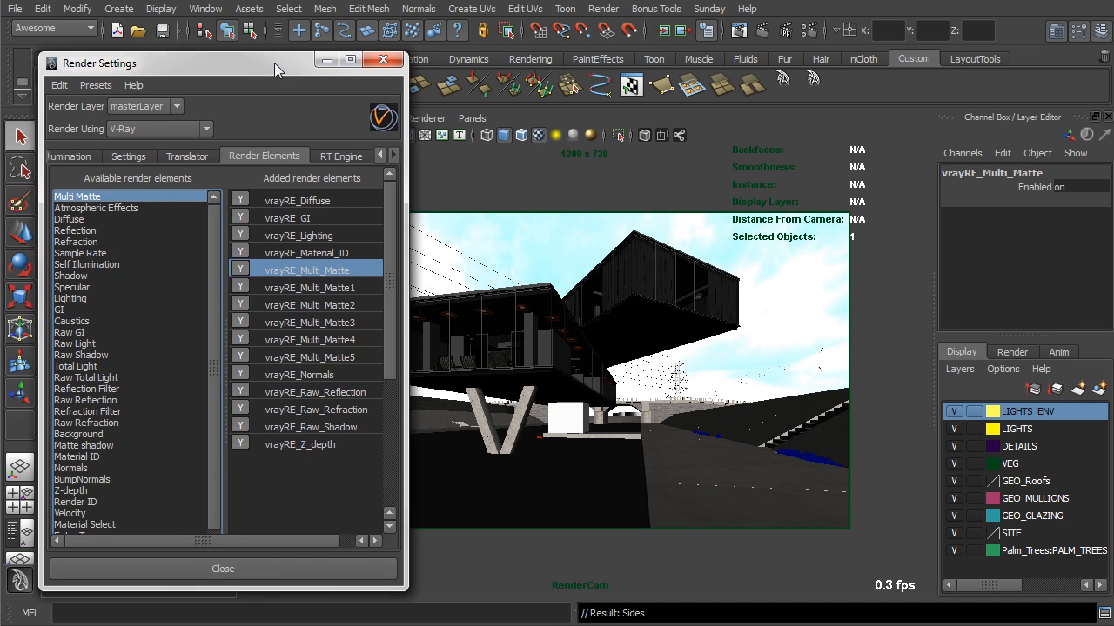